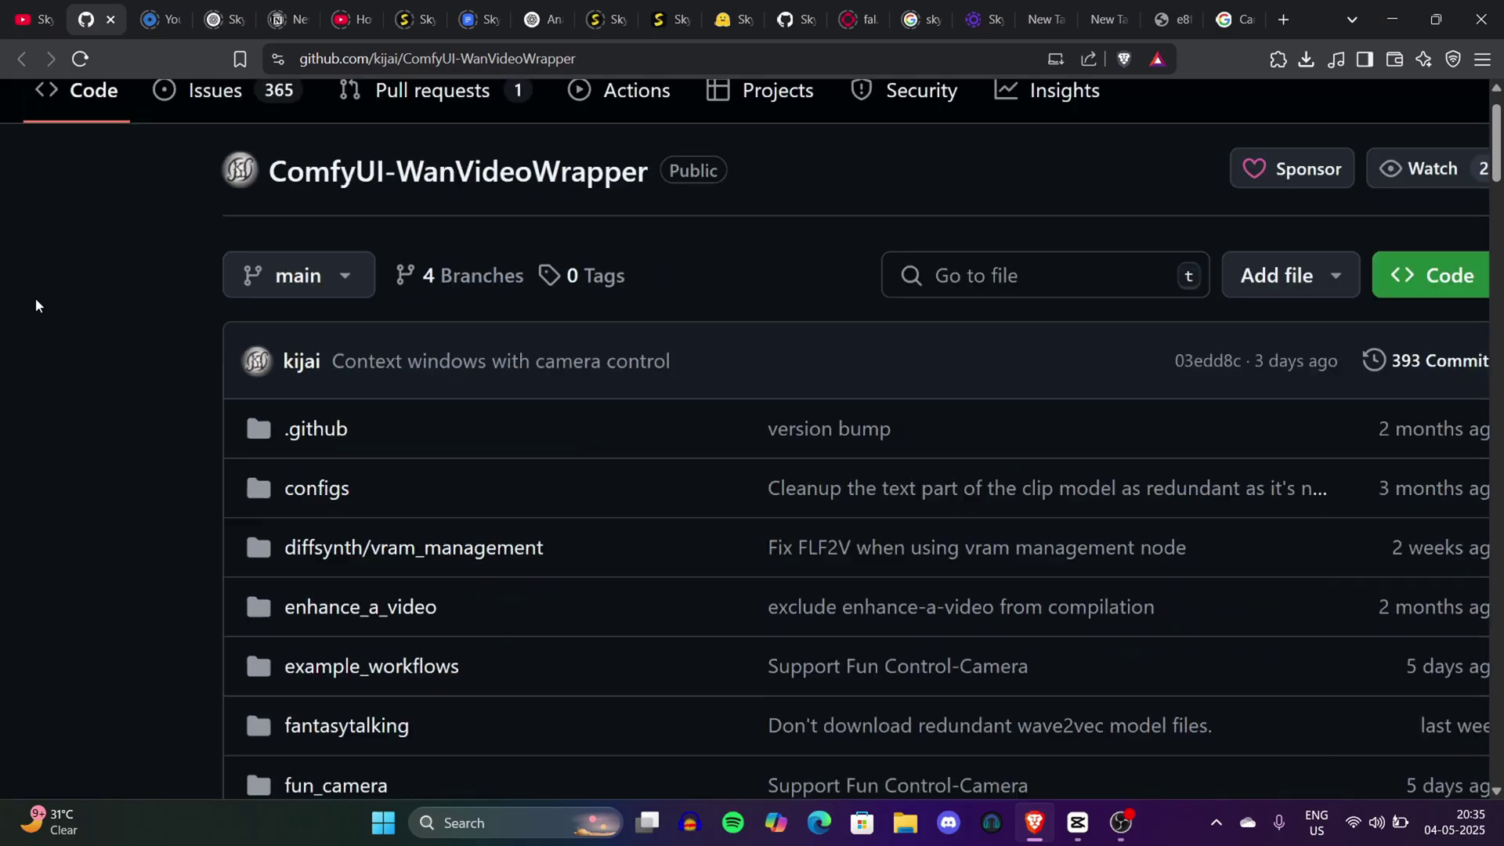
Review the ComfyUI-WanVideoWrapper repository page, from its header and file list to the README's installation instructions and models link
{"action": "left_click_drag", "start_coordinate": [108, 83], "coordinate": [459, 202]}
{"action": "left_click_drag", "start_coordinate": [102, 300], "coordinate": [1201, 304]}
{"action": "left_click", "coordinate": [1415, 169]}
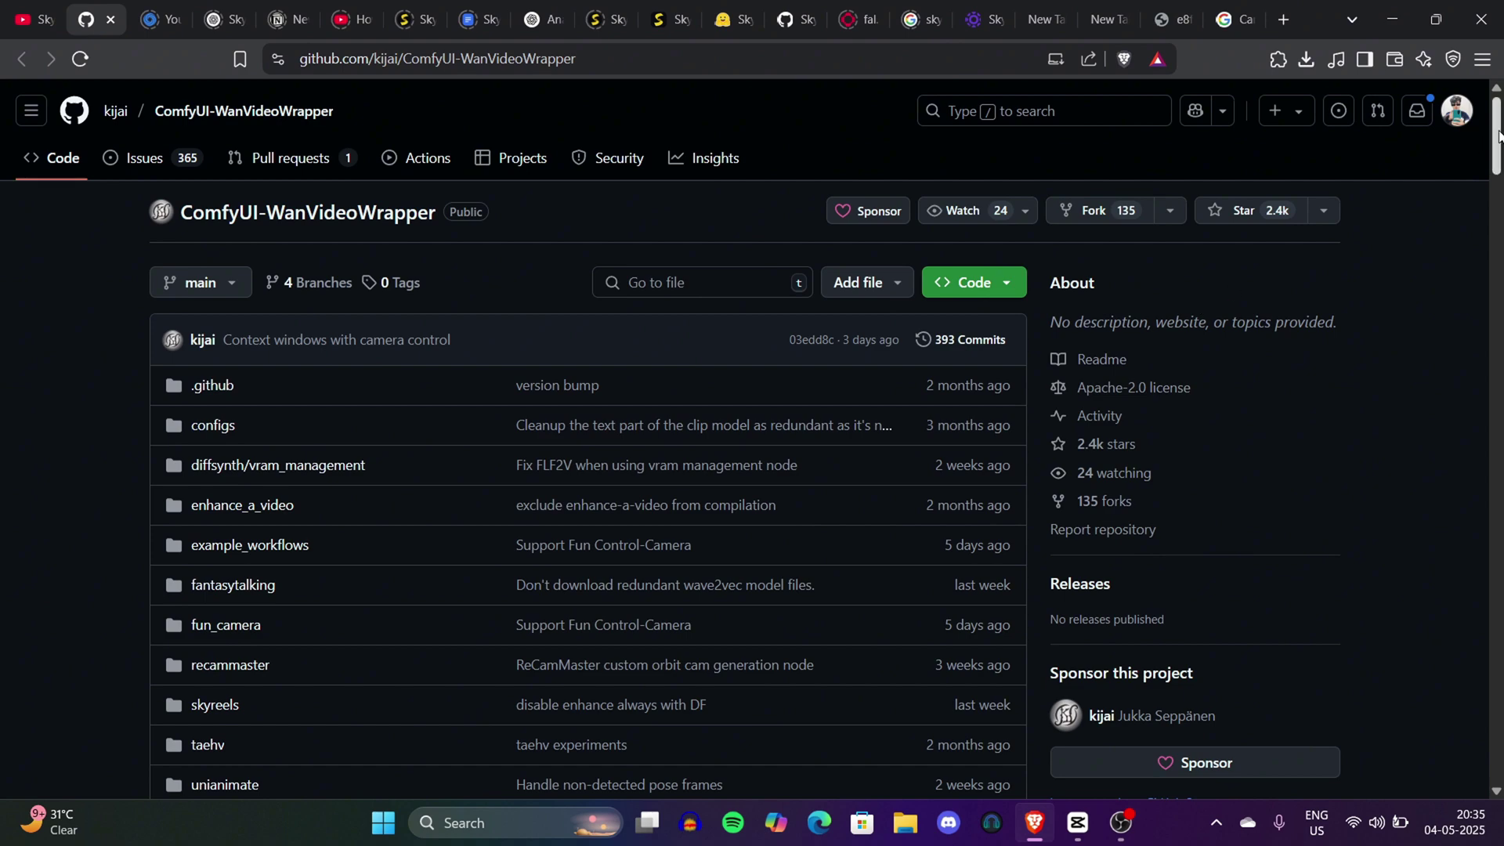
{"action": "scroll", "coordinate": [1328, 146], "scroll_direction": "down", "scroll_amount": 12}
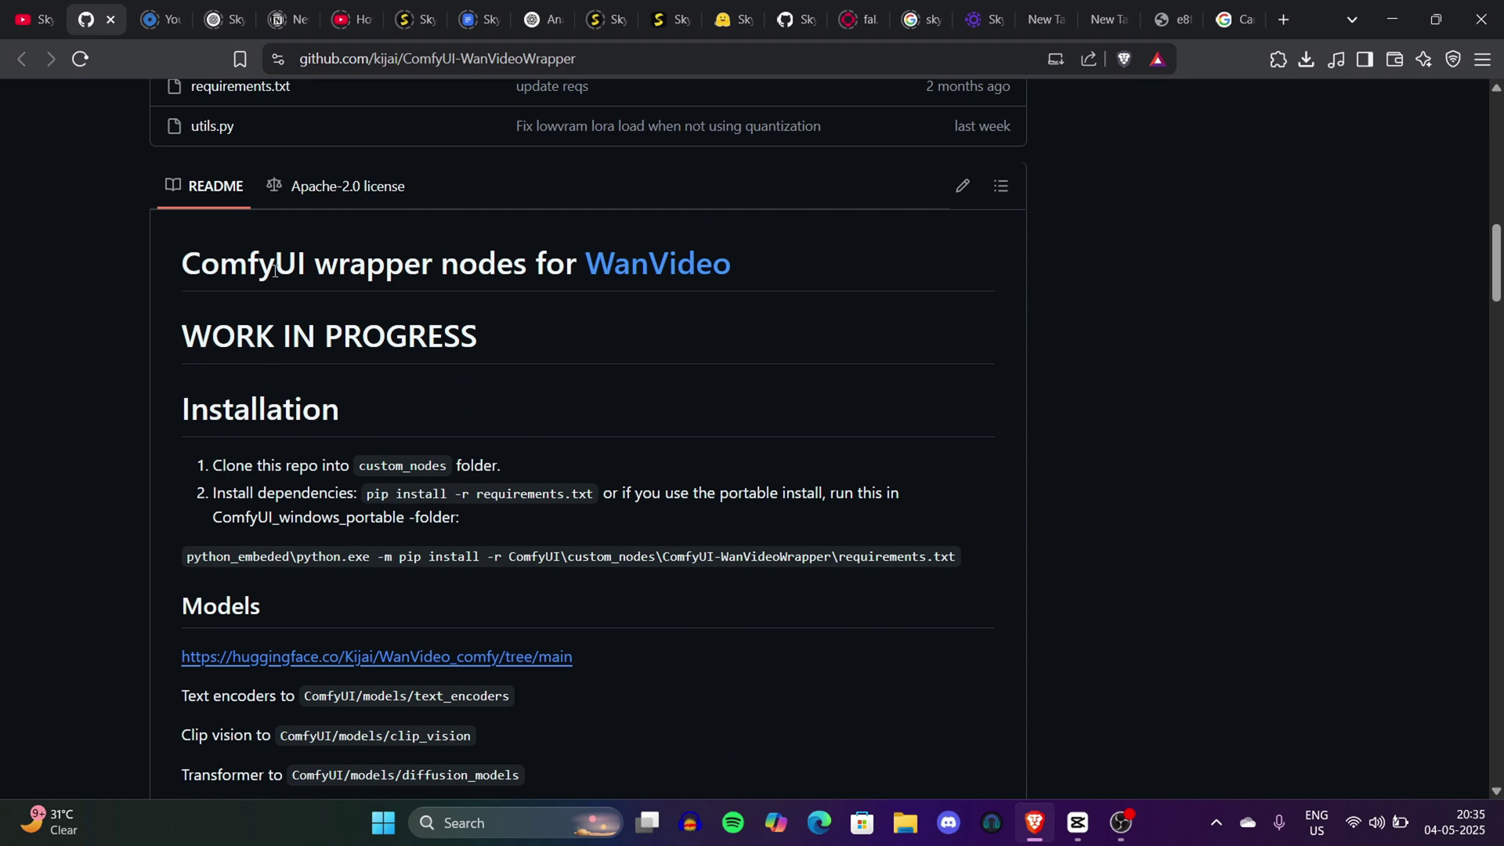
{"action": "left_click_drag", "start_coordinate": [181, 263], "coordinate": [756, 303]}
{"action": "left_click_drag", "start_coordinate": [433, 465], "coordinate": [203, 592]}
Examine the file list of the WanVideo_comfy repository on Hugging Face, from the Phantom and Fun-InP models to the VAE and open-clip files
{"action": "scroll", "coordinate": [203, 592], "scroll_direction": "up", "scroll_amount": 3}
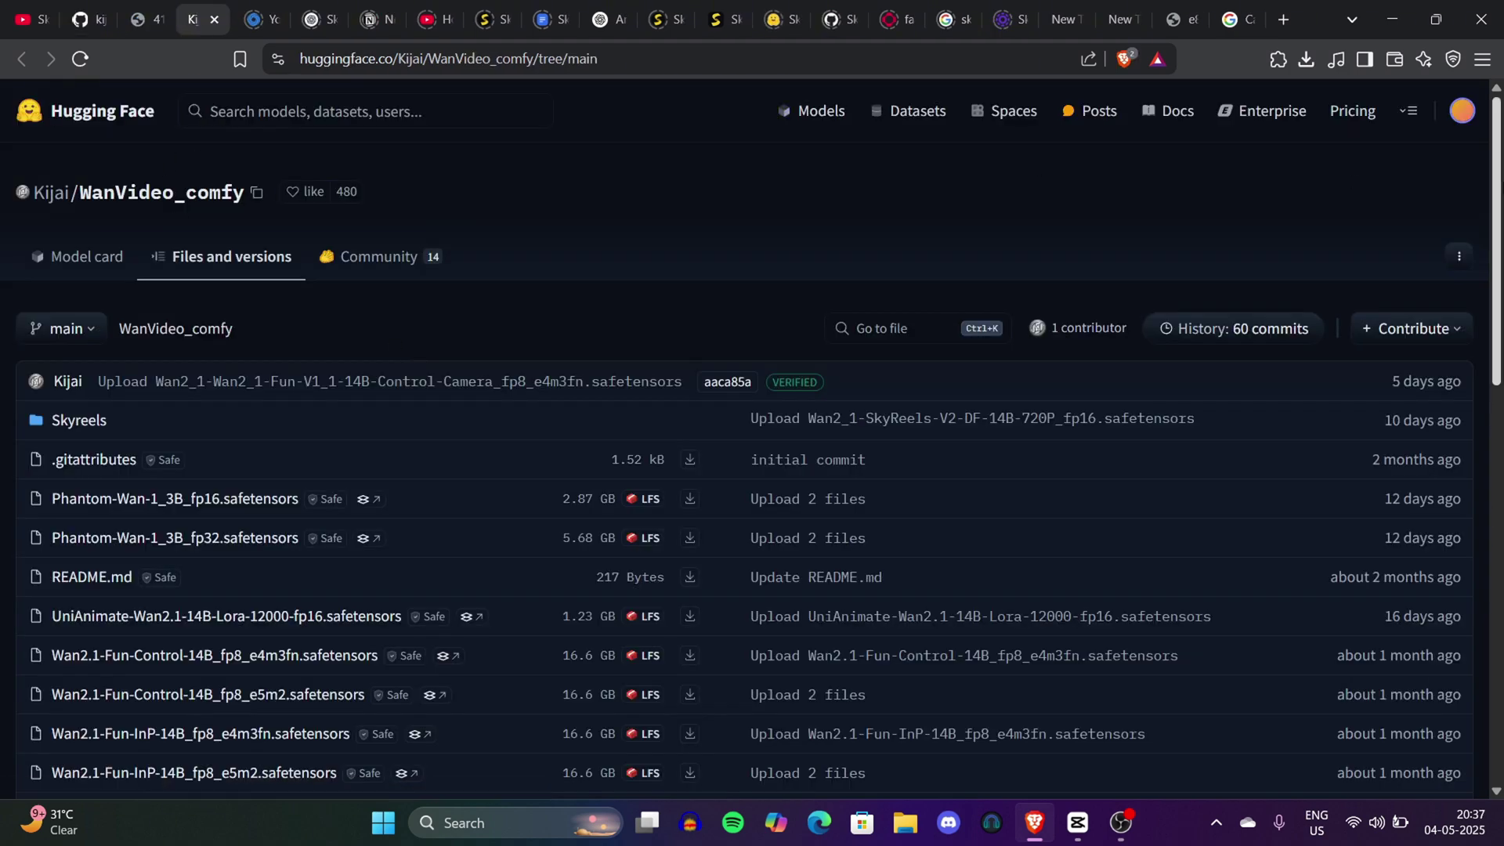
{"action": "scroll", "coordinate": [773, 120], "scroll_direction": "up", "scroll_amount": 3}
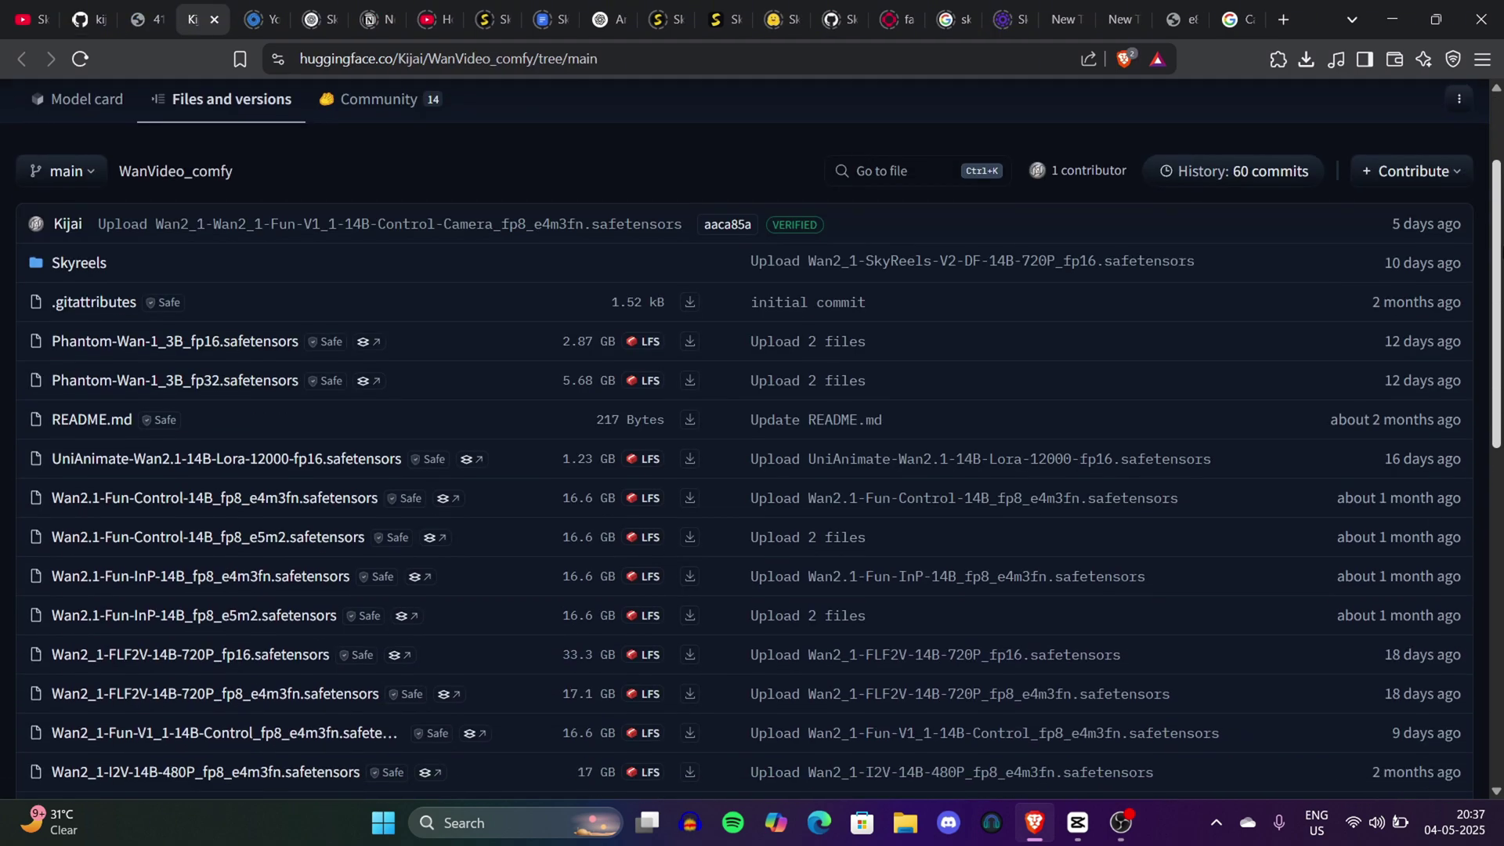
{"action": "left_click_drag", "start_coordinate": [1502, 247], "coordinate": [1501, 248]}
{"action": "scroll", "coordinate": [1, 333], "scroll_direction": "up", "scroll_amount": 3}
{"action": "left_click_drag", "start_coordinate": [2, 334], "coordinate": [633, 465]}
{"action": "scroll", "coordinate": [633, 464], "scroll_direction": "down", "scroll_amount": 3}
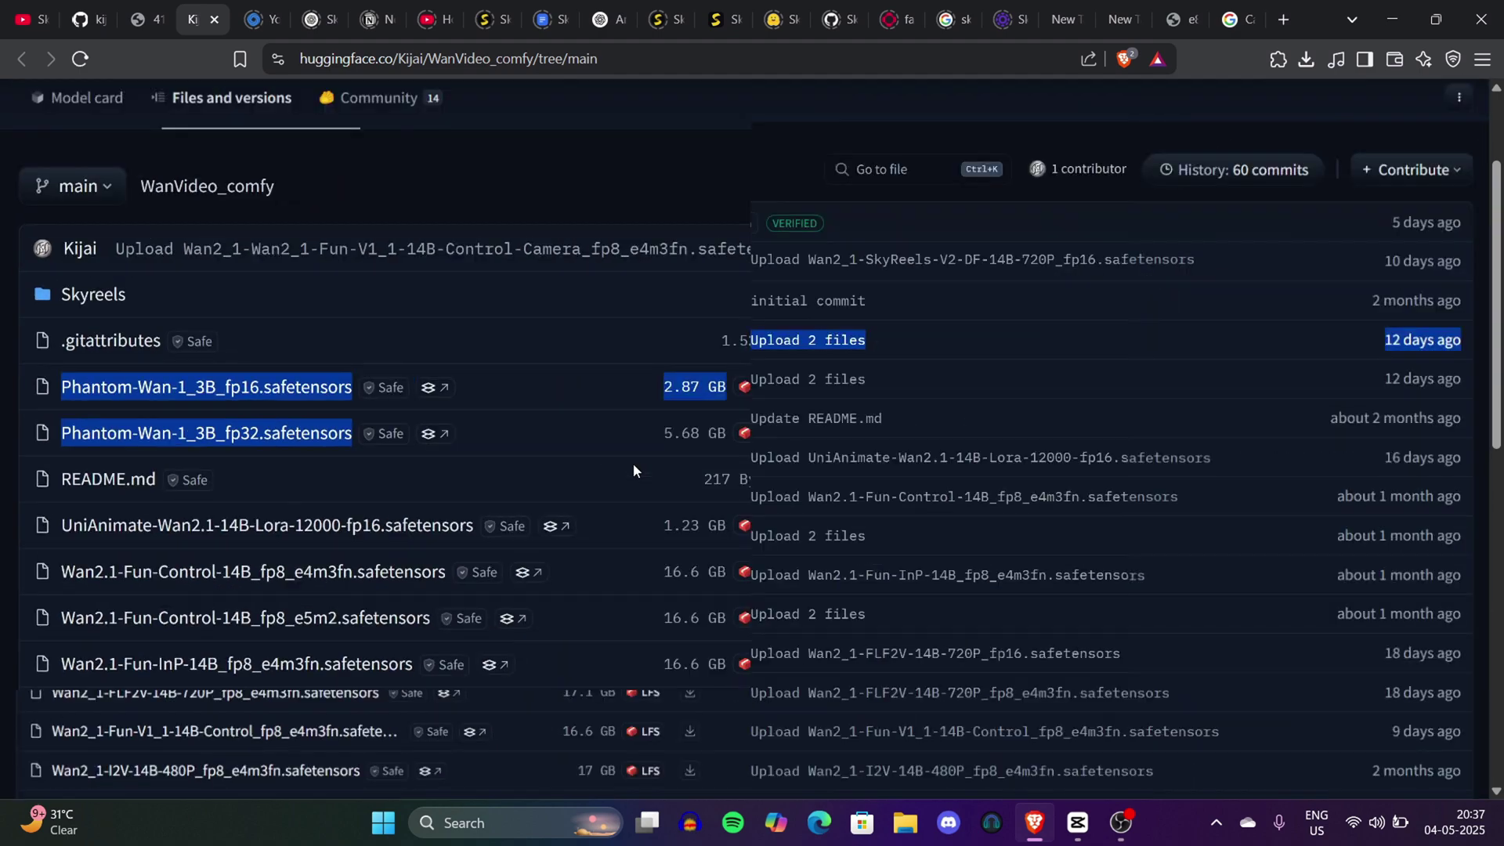
{"action": "left_click", "coordinate": [0, 647]}
{"action": "left_click_drag", "start_coordinate": [4, 568], "coordinate": [446, 586]}
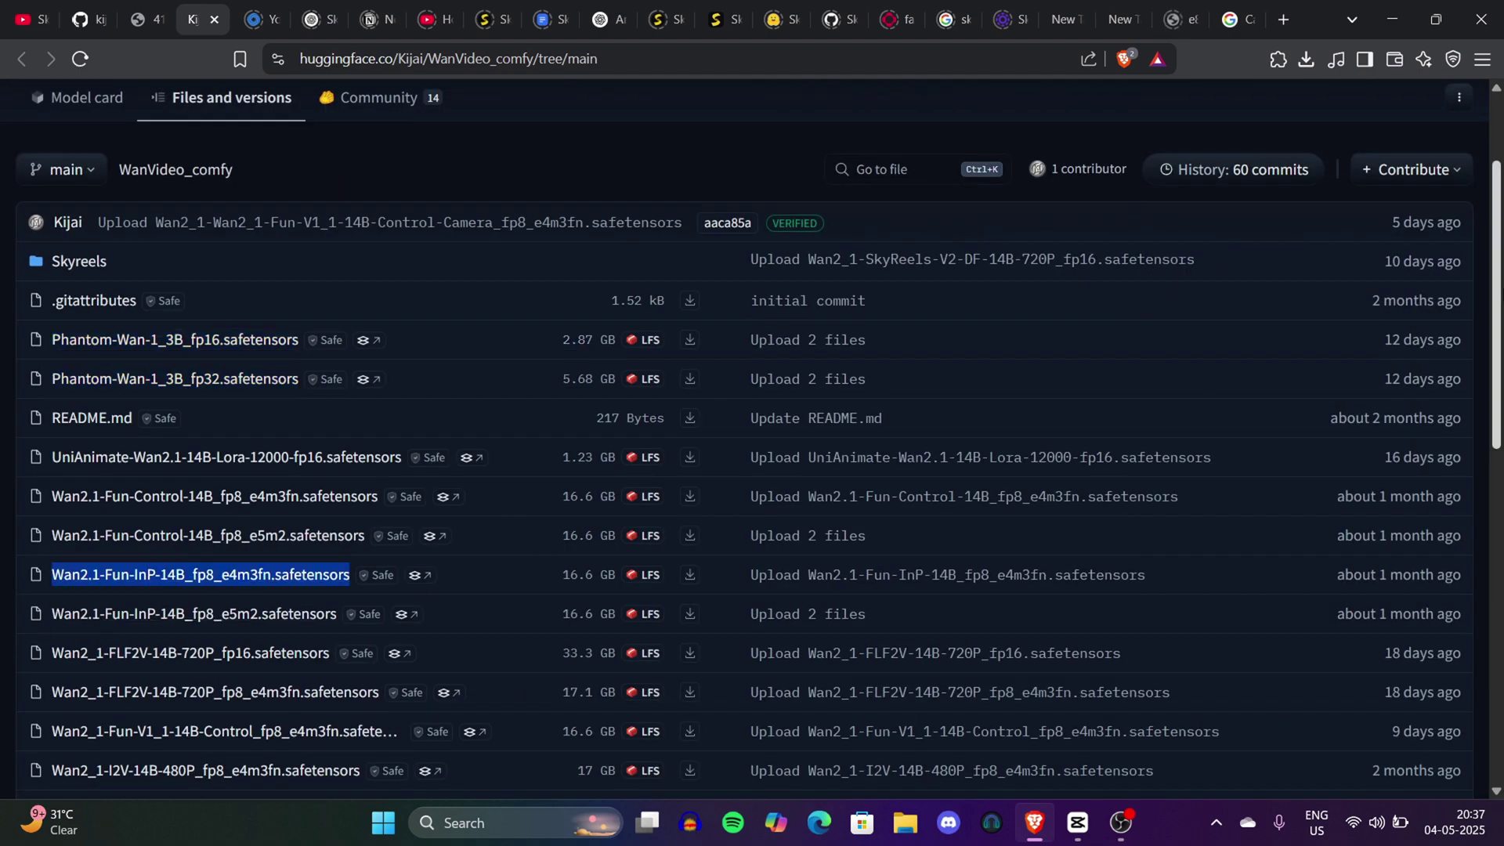
{"action": "scroll", "coordinate": [1468, 647], "scroll_direction": "down", "scroll_amount": 10}
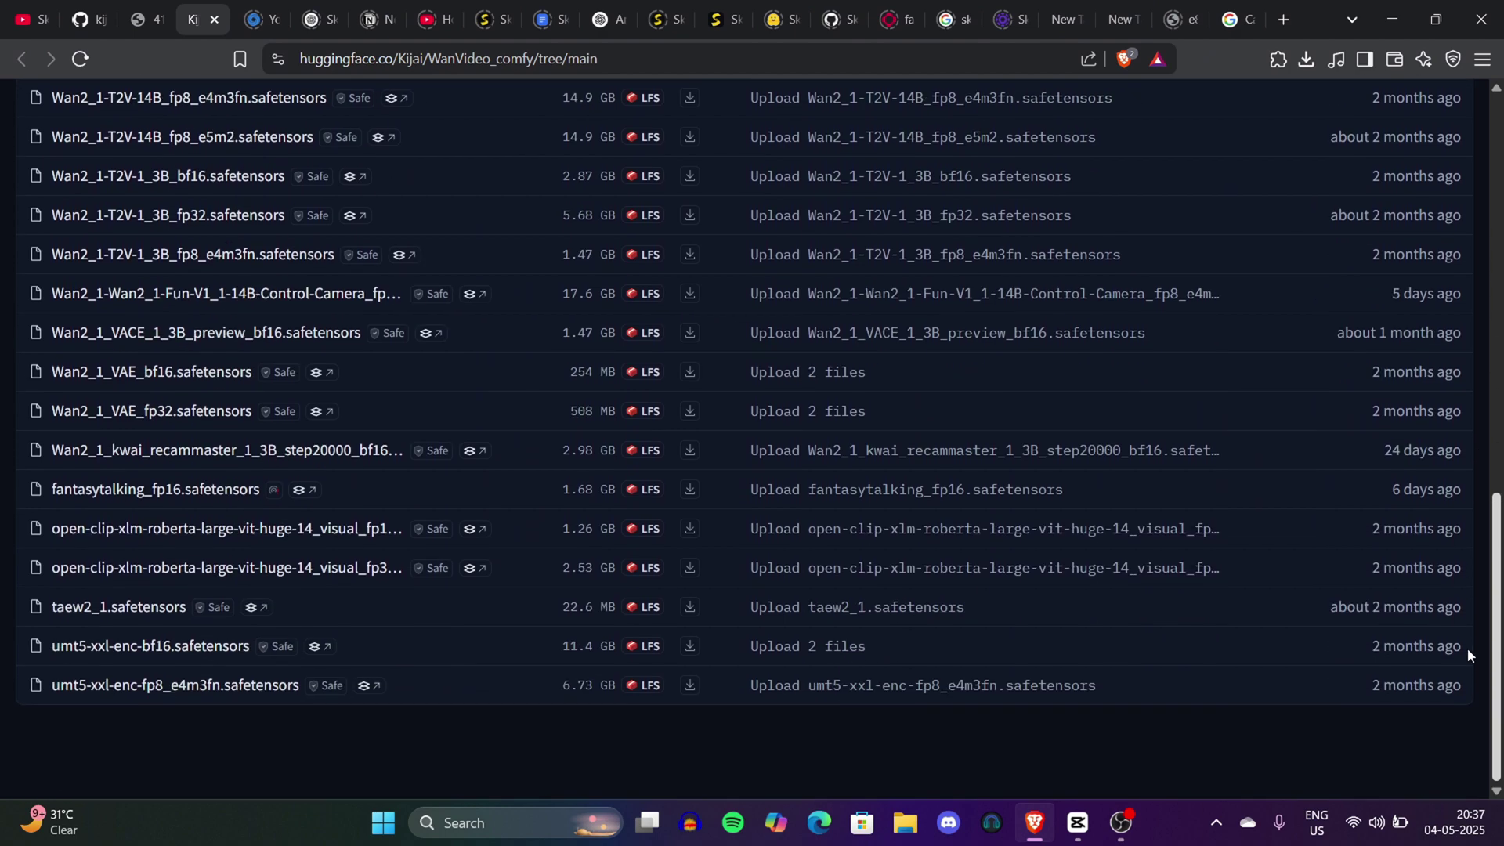
{"action": "scroll", "coordinate": [1, 402], "scroll_direction": "up", "scroll_amount": 3}
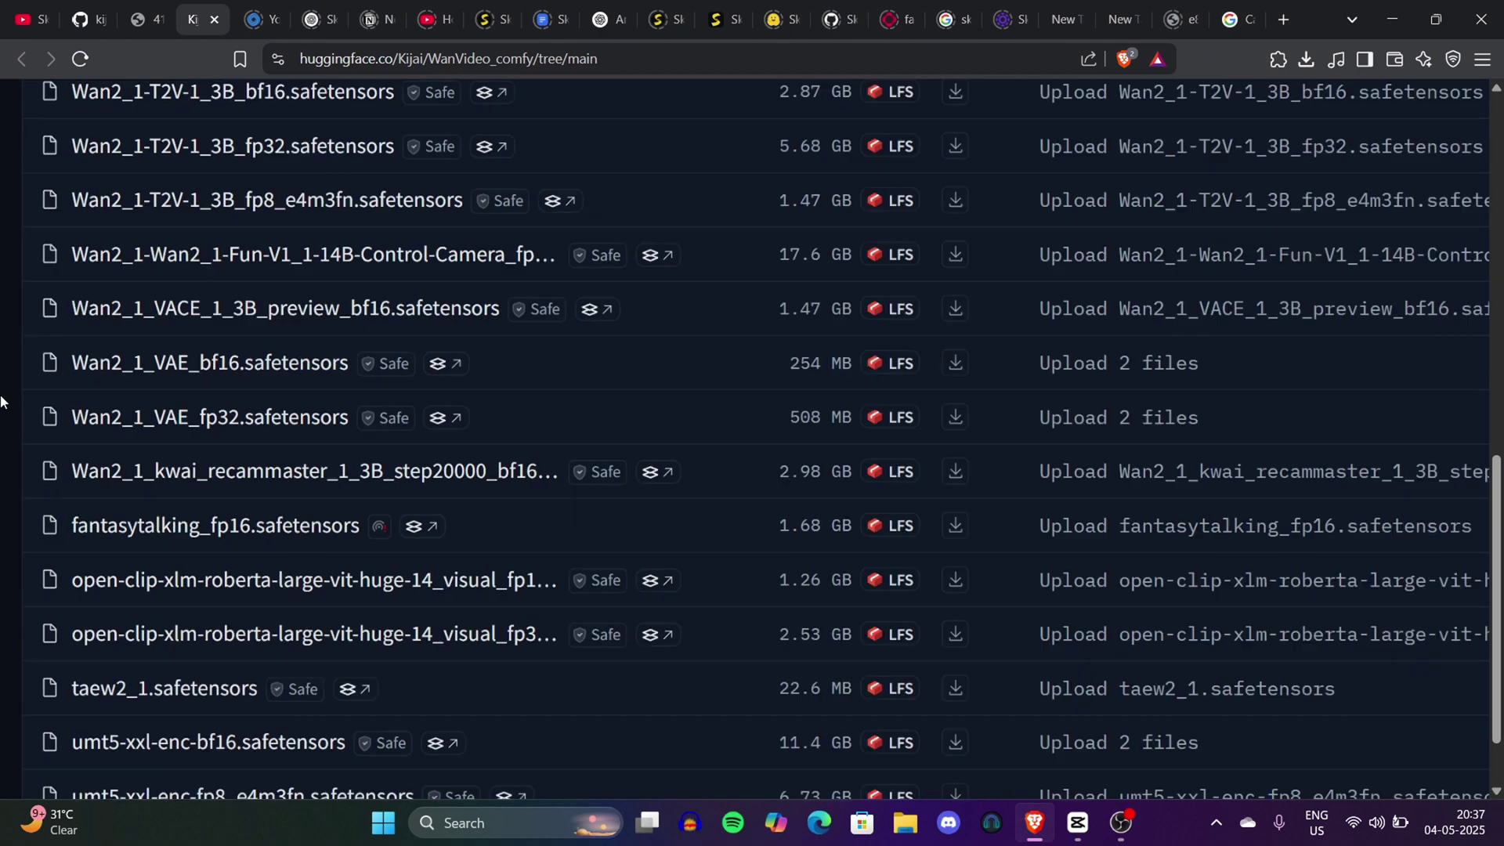
{"action": "scroll", "coordinate": [1, 402], "scroll_direction": "down", "scroll_amount": 3}
{"action": "left_click_drag", "start_coordinate": [3, 336], "coordinate": [468, 625]}
{"action": "scroll", "coordinate": [392, 337], "scroll_direction": "up", "scroll_amount": 10}
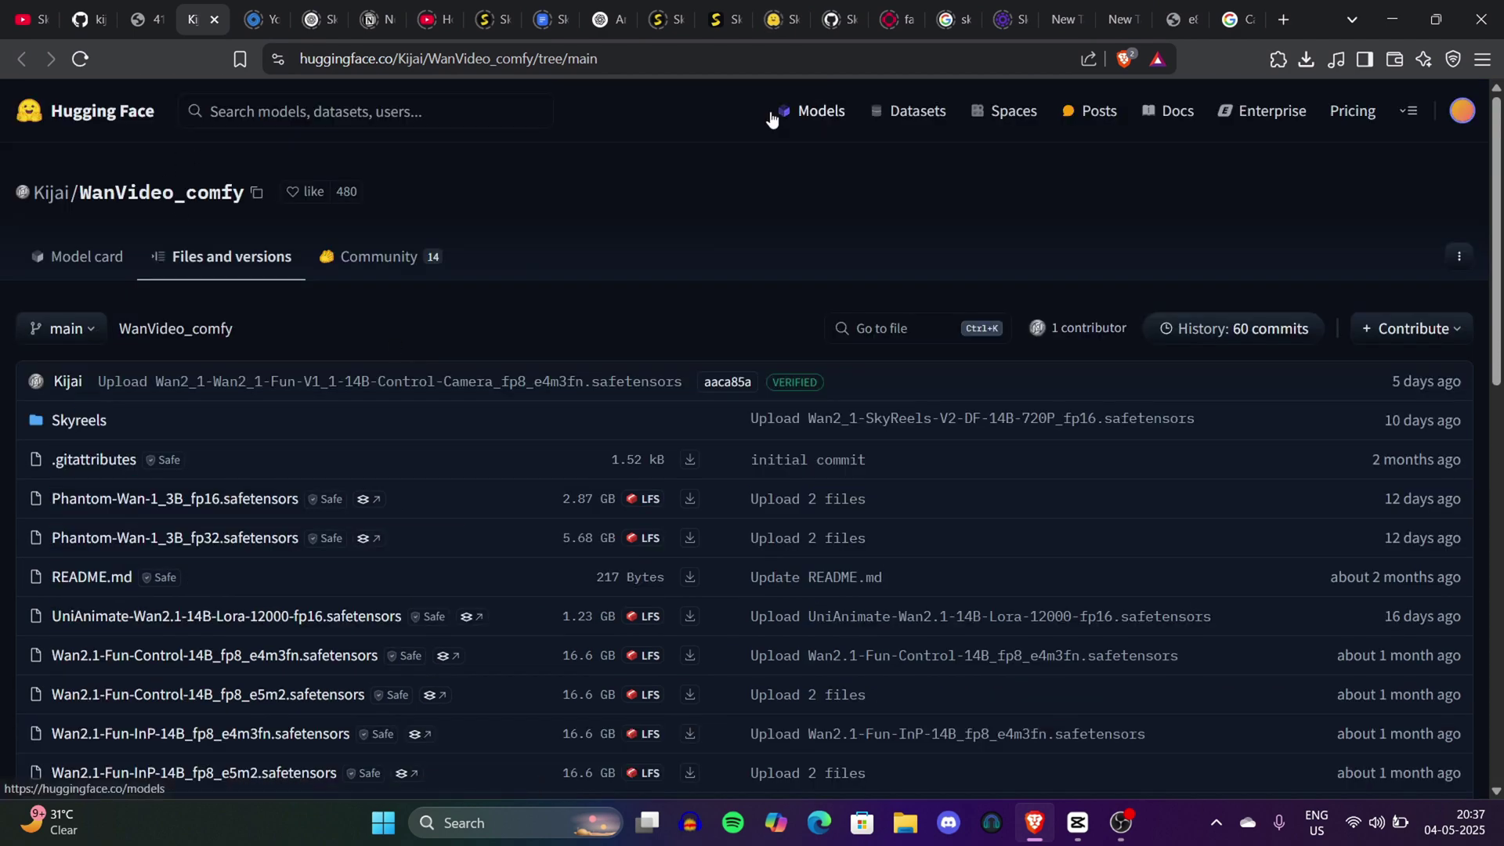
Inspect the Phantom-Wan-1_3B fp16 and fp32 entries and the Wan2.1-Fun-InP-14B_fp8_e4m3fn model in the file list
{"action": "scroll", "coordinate": [392, 235], "scroll_direction": "down", "scroll_amount": 2}
{"action": "key", "text": "ctrl+equal"}
{"action": "key", "text": "ctrl+equal"}
{"action": "key", "text": "ctrl+equal"}
{"action": "key", "text": "ctrl+equal"}
{"action": "key", "text": "ctrl+equal"}
{"action": "left_click_drag", "start_coordinate": [102, 353], "coordinate": [631, 467]}
{"action": "key", "text": "ctrl+0"}
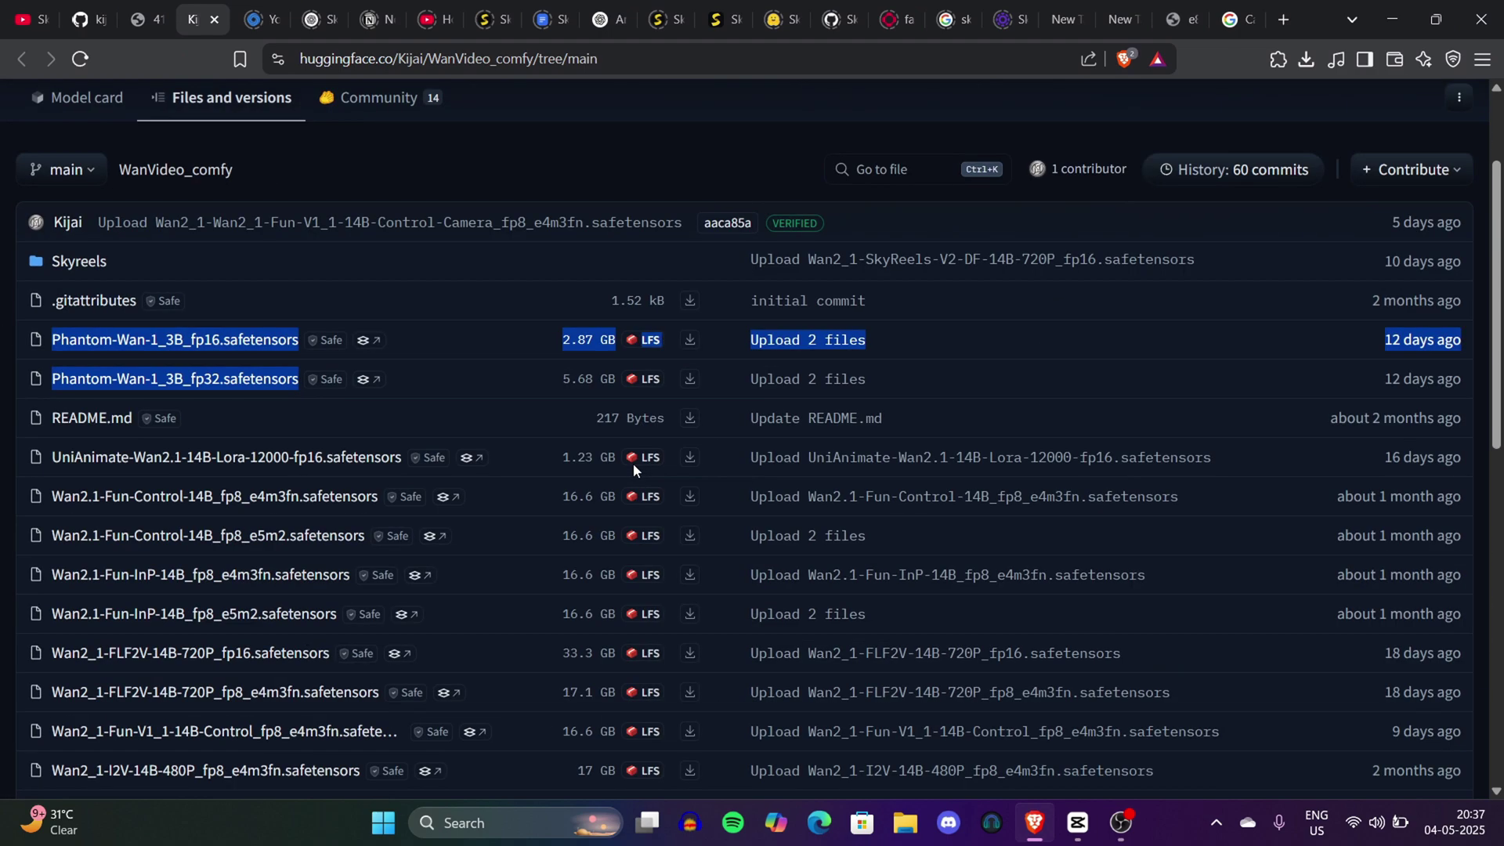
{"action": "left_click", "coordinate": [1, 648]}
{"action": "left_click_drag", "start_coordinate": [1, 564], "coordinate": [447, 581]}
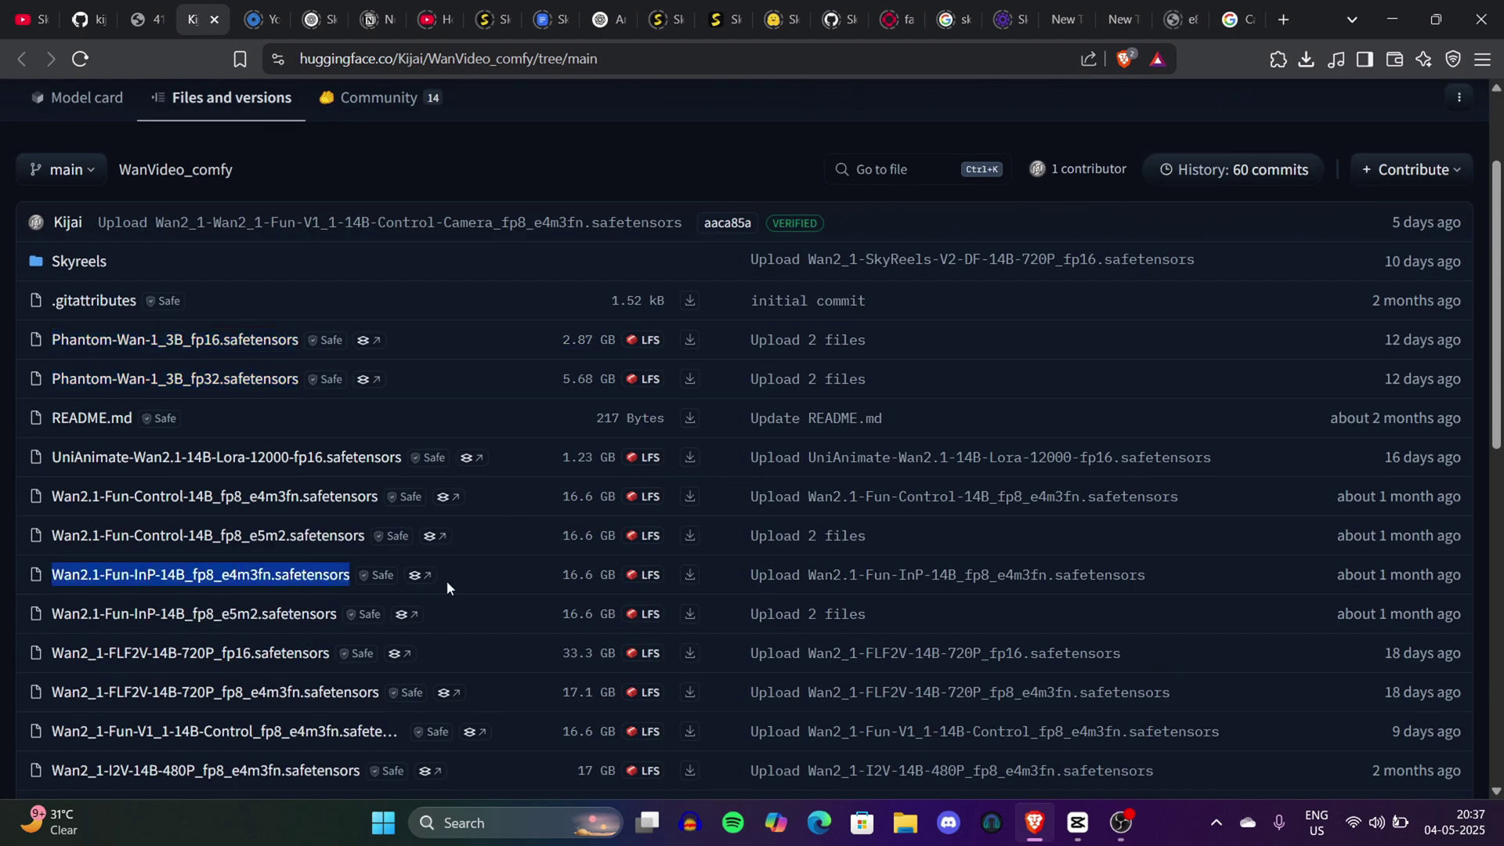
Inspect the VACE preview, VAE, fantasytalking, open-clip and taew2_1 files near the end of the list
{"action": "scroll", "coordinate": [1390, 369], "scroll_direction": "down", "scroll_amount": 3}
{"action": "scroll", "coordinate": [1468, 674], "scroll_direction": "down", "scroll_amount": 9}
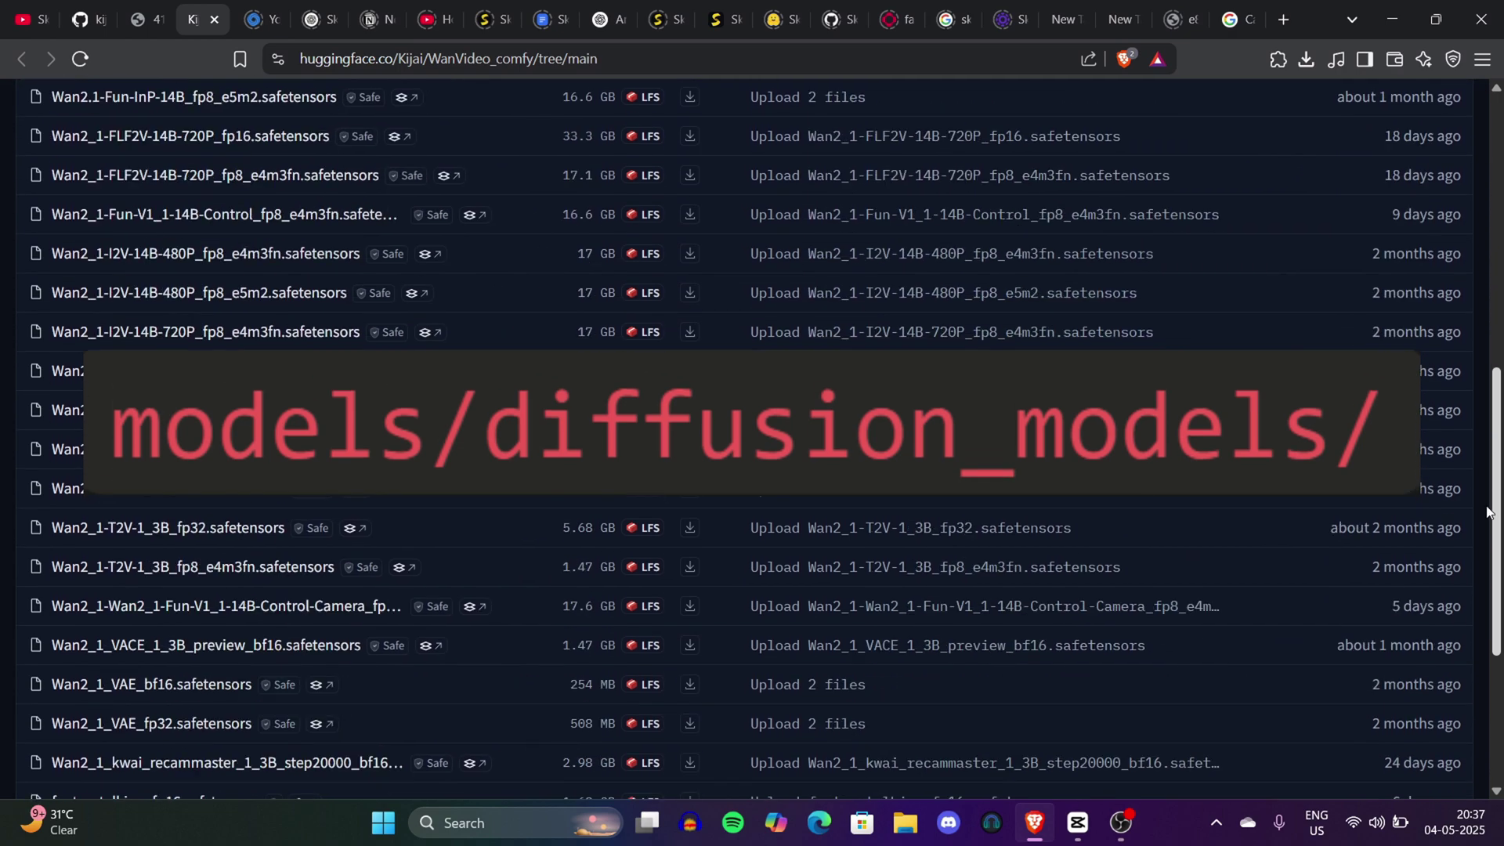
{"action": "scroll", "coordinate": [2, 402], "scroll_direction": "up", "scroll_amount": 3}
{"action": "scroll", "coordinate": [2, 402], "scroll_direction": "down", "scroll_amount": 3}
{"action": "left_click_drag", "start_coordinate": [2, 336], "coordinate": [479, 621]}
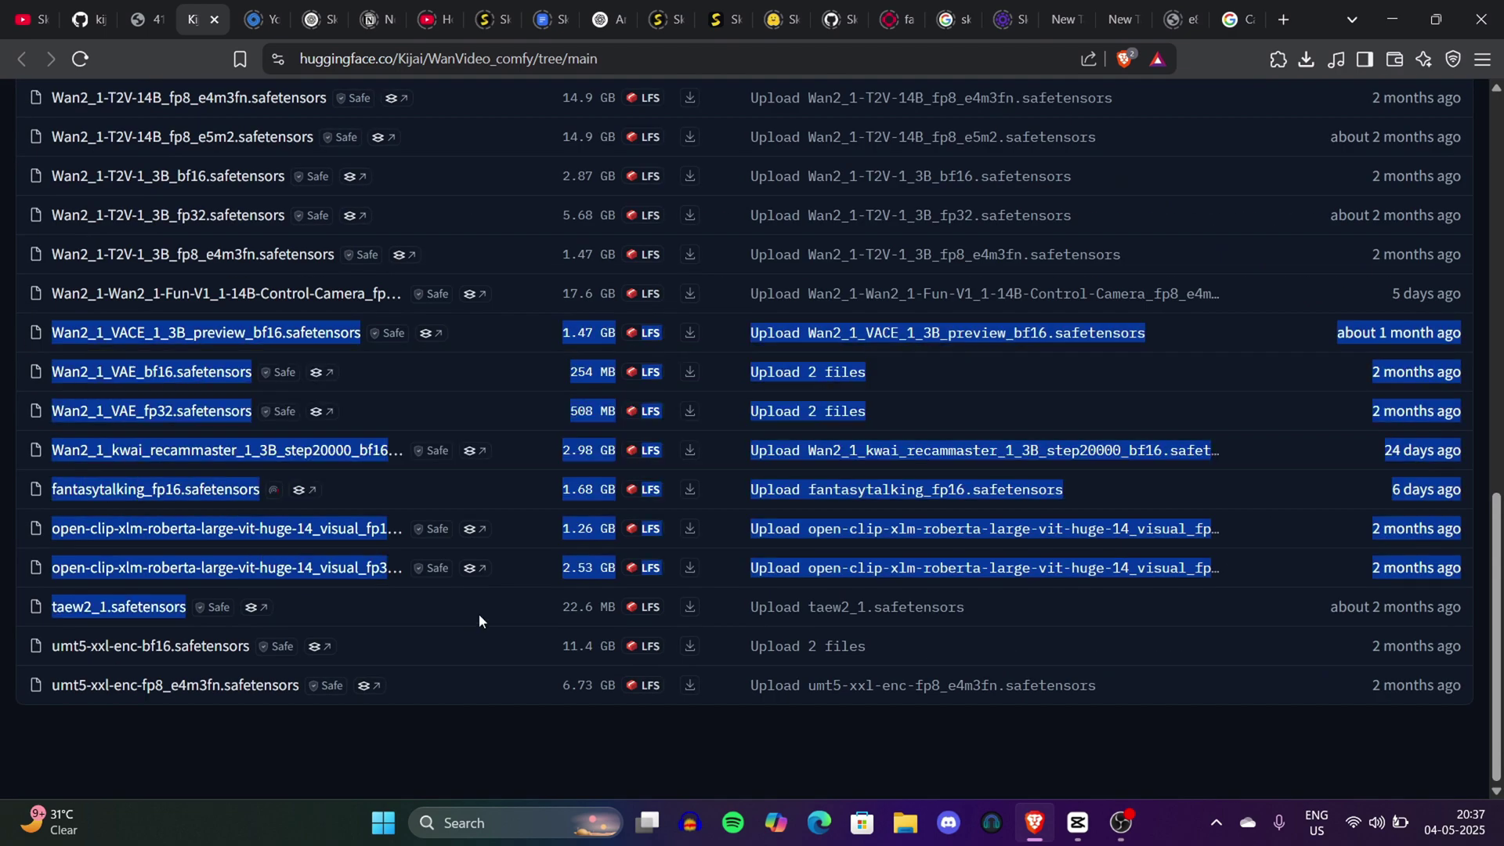
{"action": "left_click", "coordinate": [727, 745]}
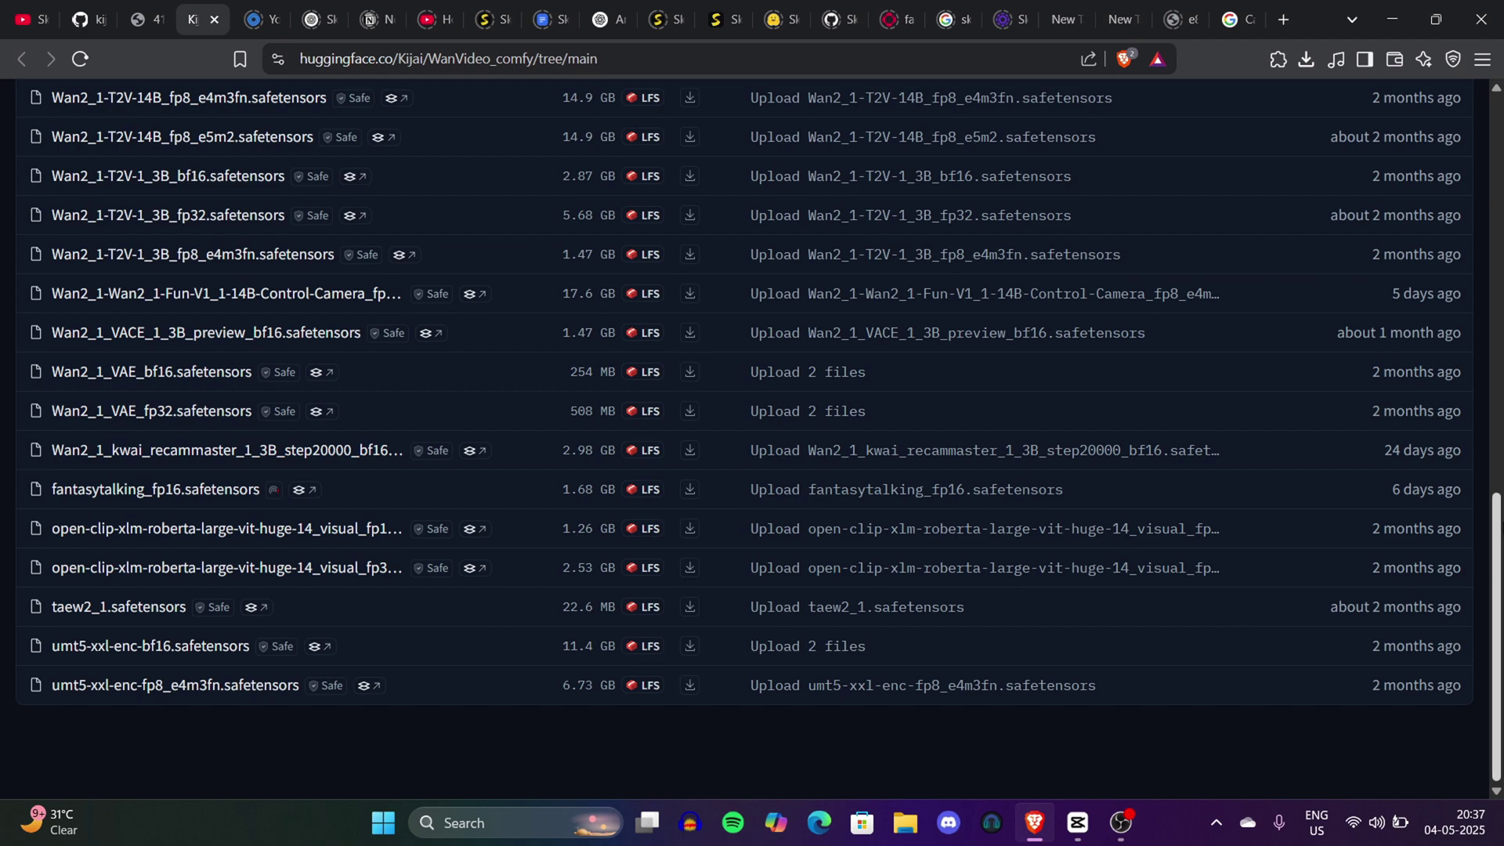
{"action": "left_click_drag", "start_coordinate": [1496, 564], "coordinate": [1502, 121]}
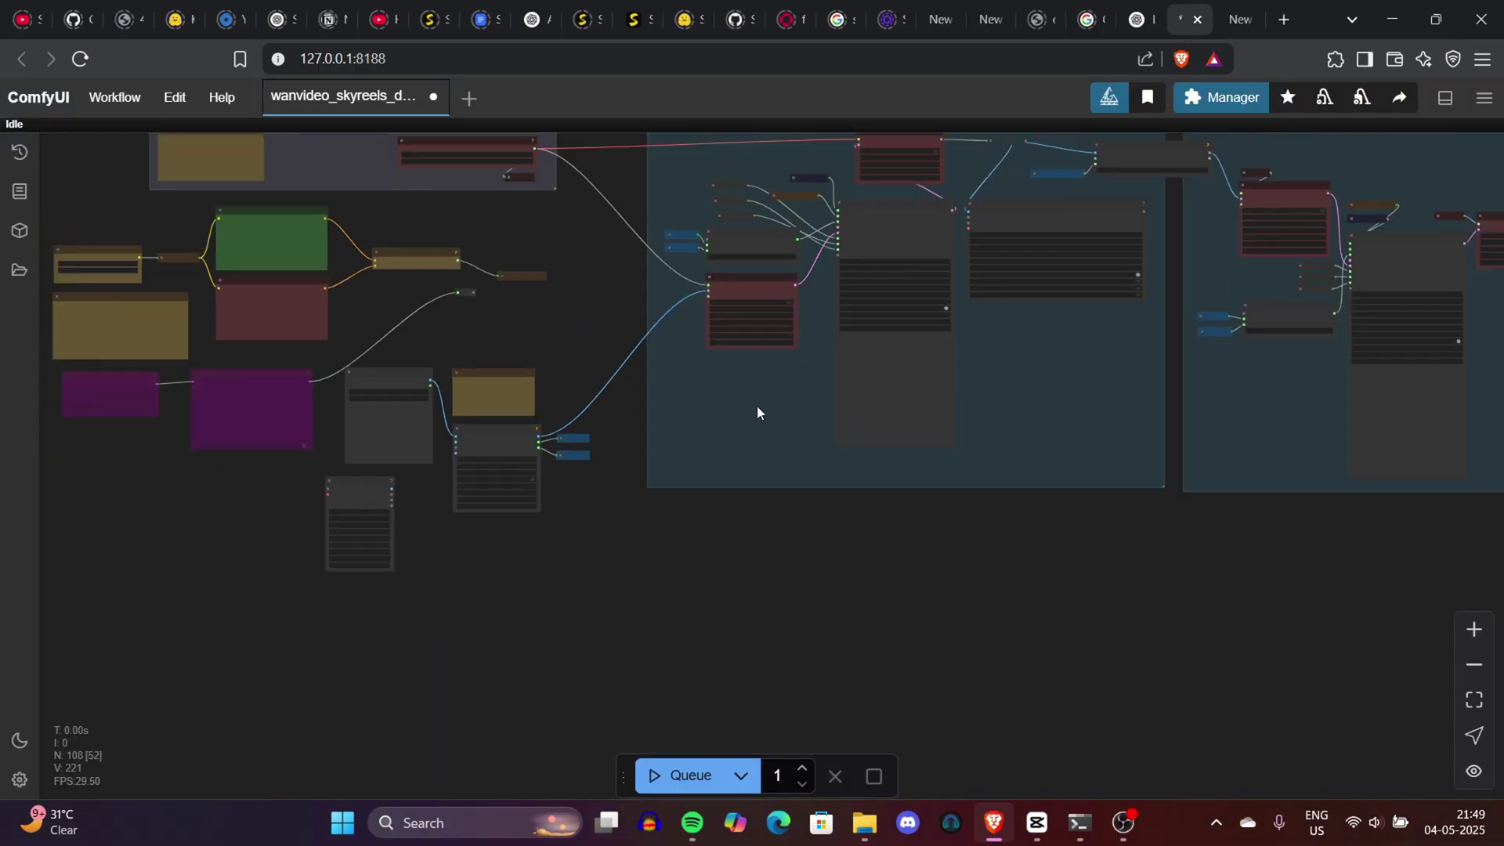
Examine the SkyReels workflow's overall layout and the settings of the WanVideo Torch Compile Settings node
{"action": "scroll", "coordinate": [757, 406], "scroll_direction": "down", "scroll_amount": 5}
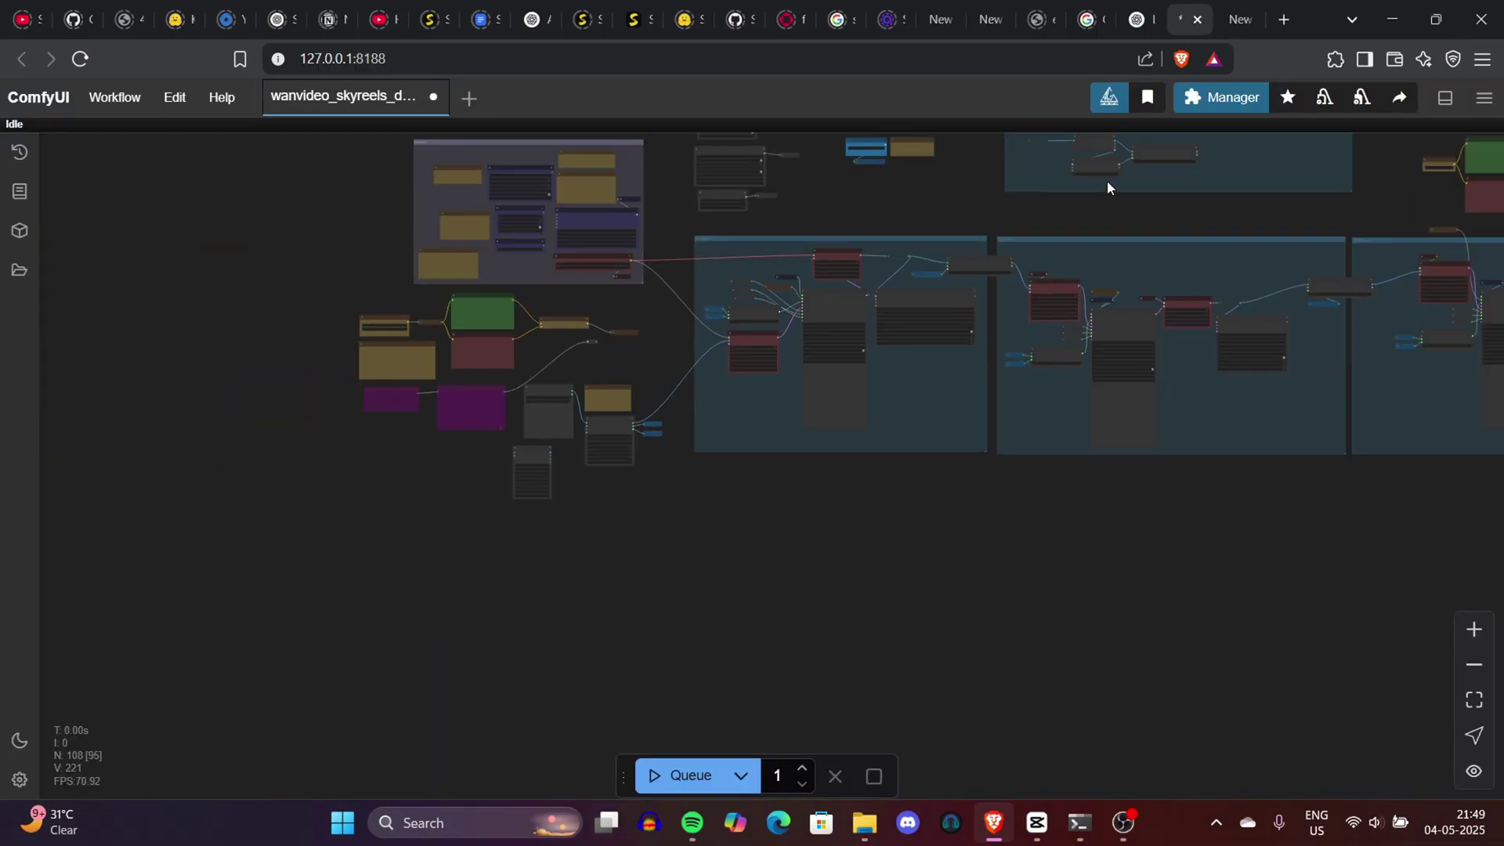
{"action": "left_click_drag", "start_coordinate": [1231, 205], "coordinate": [1291, 402]}
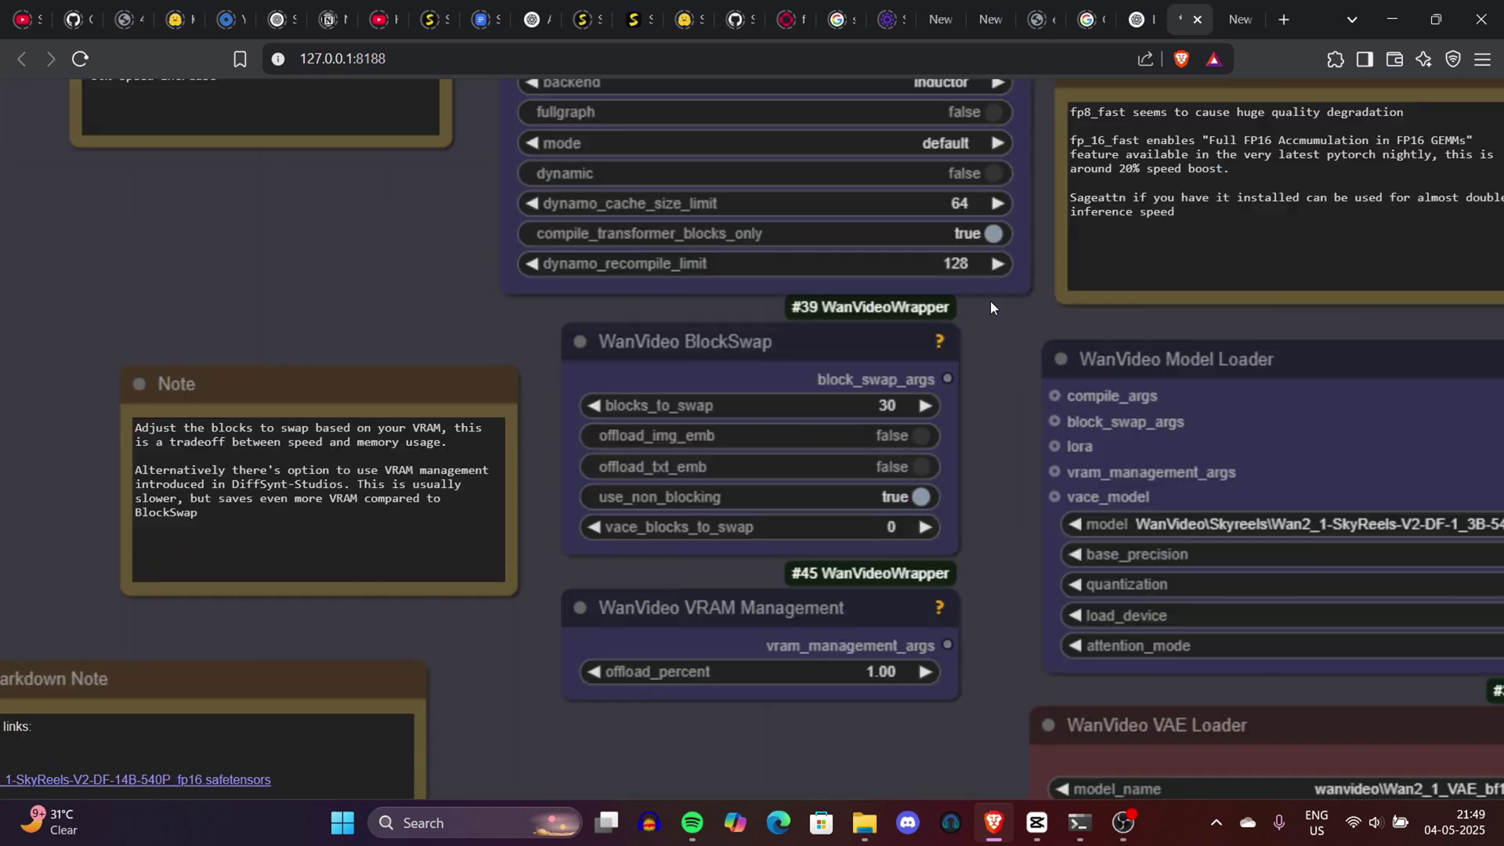
{"action": "left_click_drag", "start_coordinate": [991, 299], "coordinate": [890, 528]}
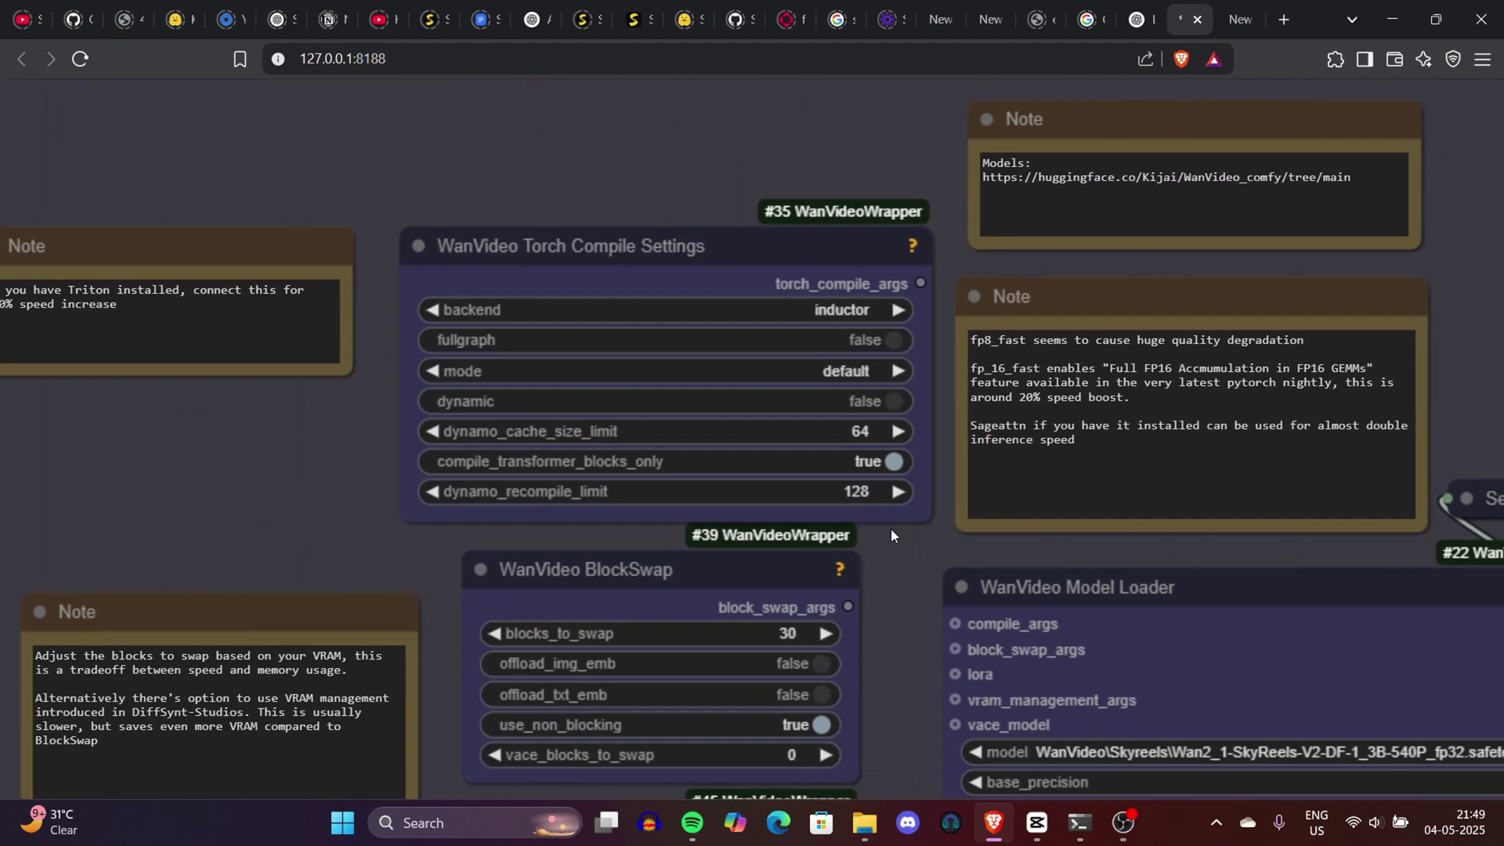
{"action": "scroll", "coordinate": [739, 280], "scroll_direction": "up", "scroll_amount": 1}
{"action": "scroll", "coordinate": [740, 281], "scroll_direction": "up", "scroll_amount": 4}
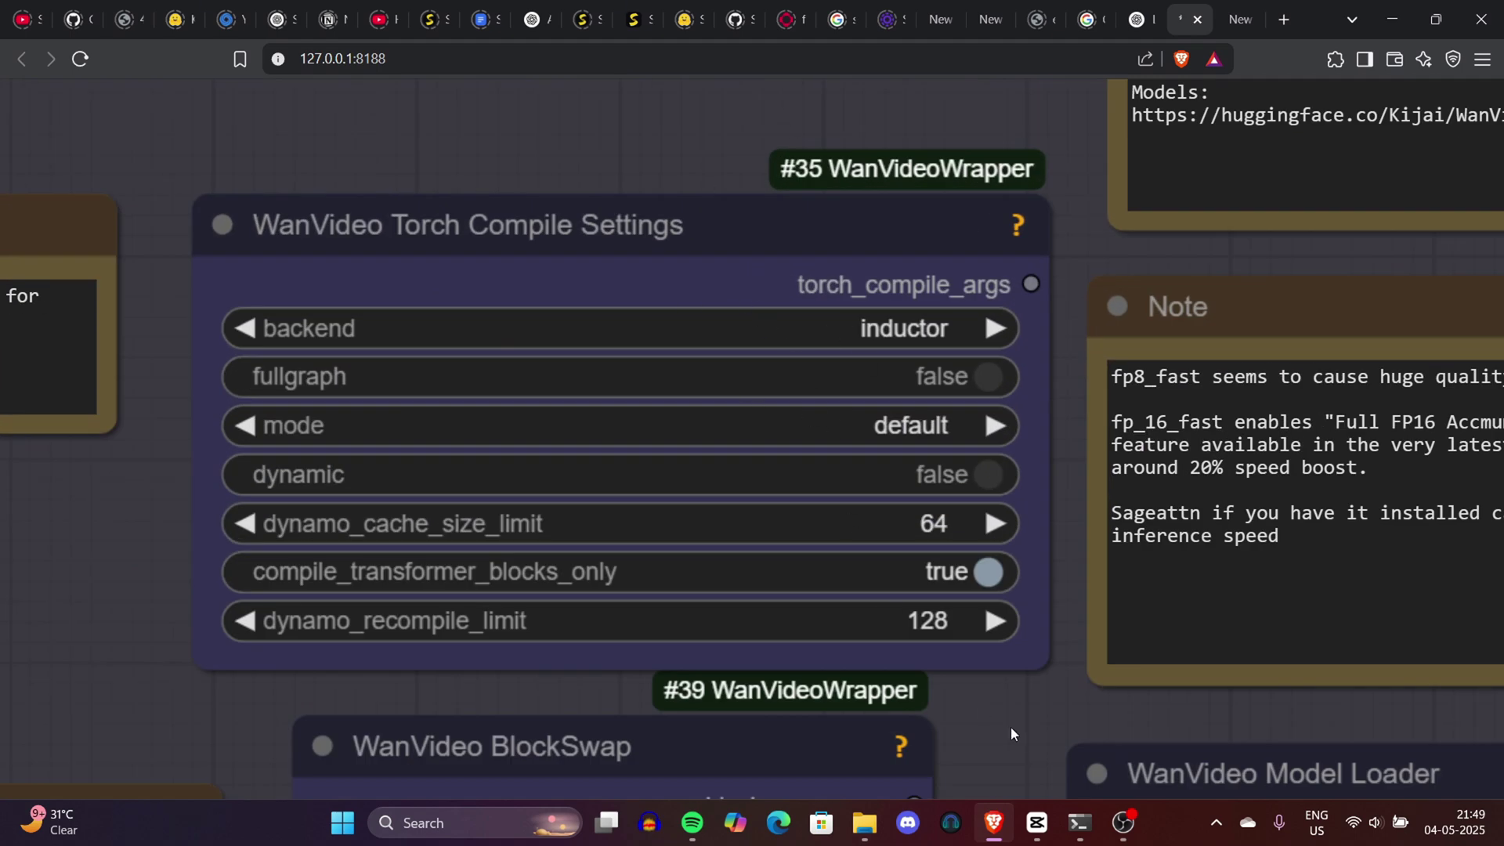
{"action": "scroll", "coordinate": [983, 650], "scroll_direction": "down", "scroll_amount": 7}
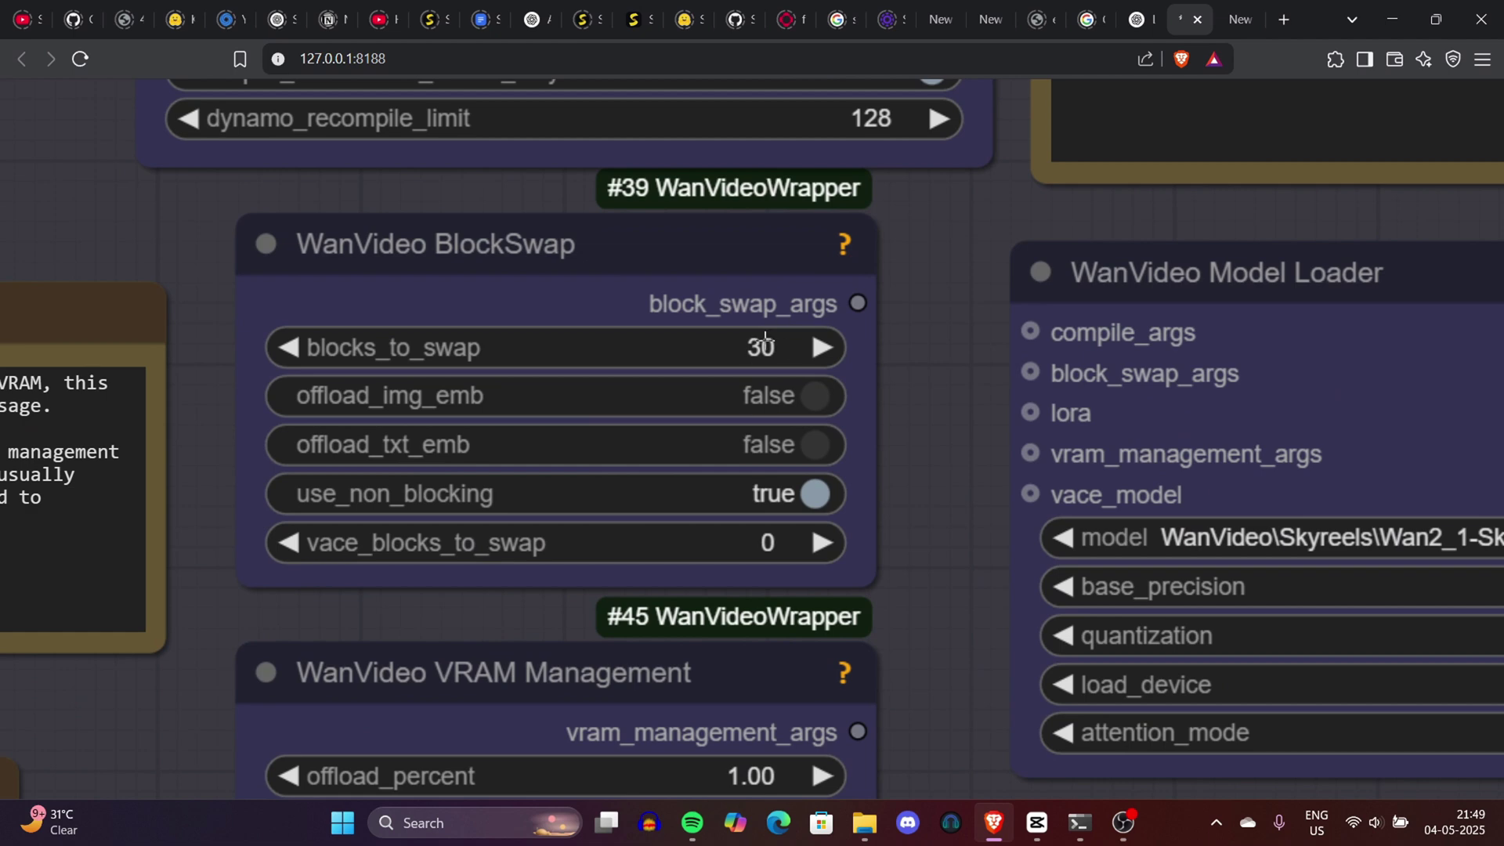
Examine the settings of the WanVideo BlockSwap, VRAM Management, Model Loader and VAE Loader nodes
{"action": "left_click", "coordinate": [765, 347]}
{"action": "left_click_drag", "start_coordinate": [893, 415], "coordinate": [890, 134]}
{"action": "left_click_drag", "start_coordinate": [891, 261], "coordinate": [509, 497]}
{"action": "left_click_drag", "start_coordinate": [1043, 176], "coordinate": [796, 141]}
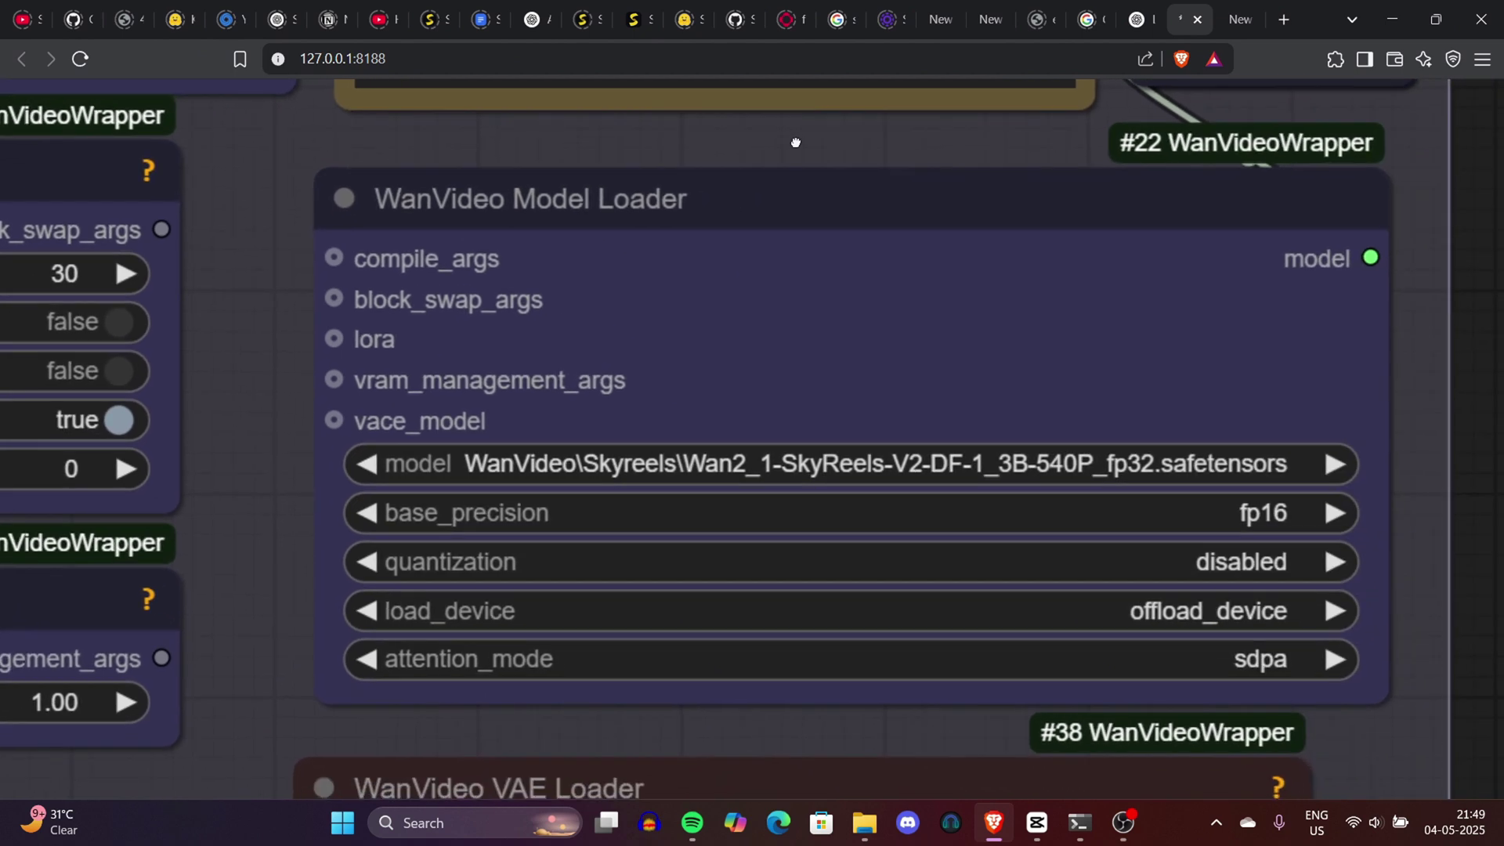
{"action": "scroll", "coordinate": [788, 496], "scroll_direction": "up", "scroll_amount": 3}
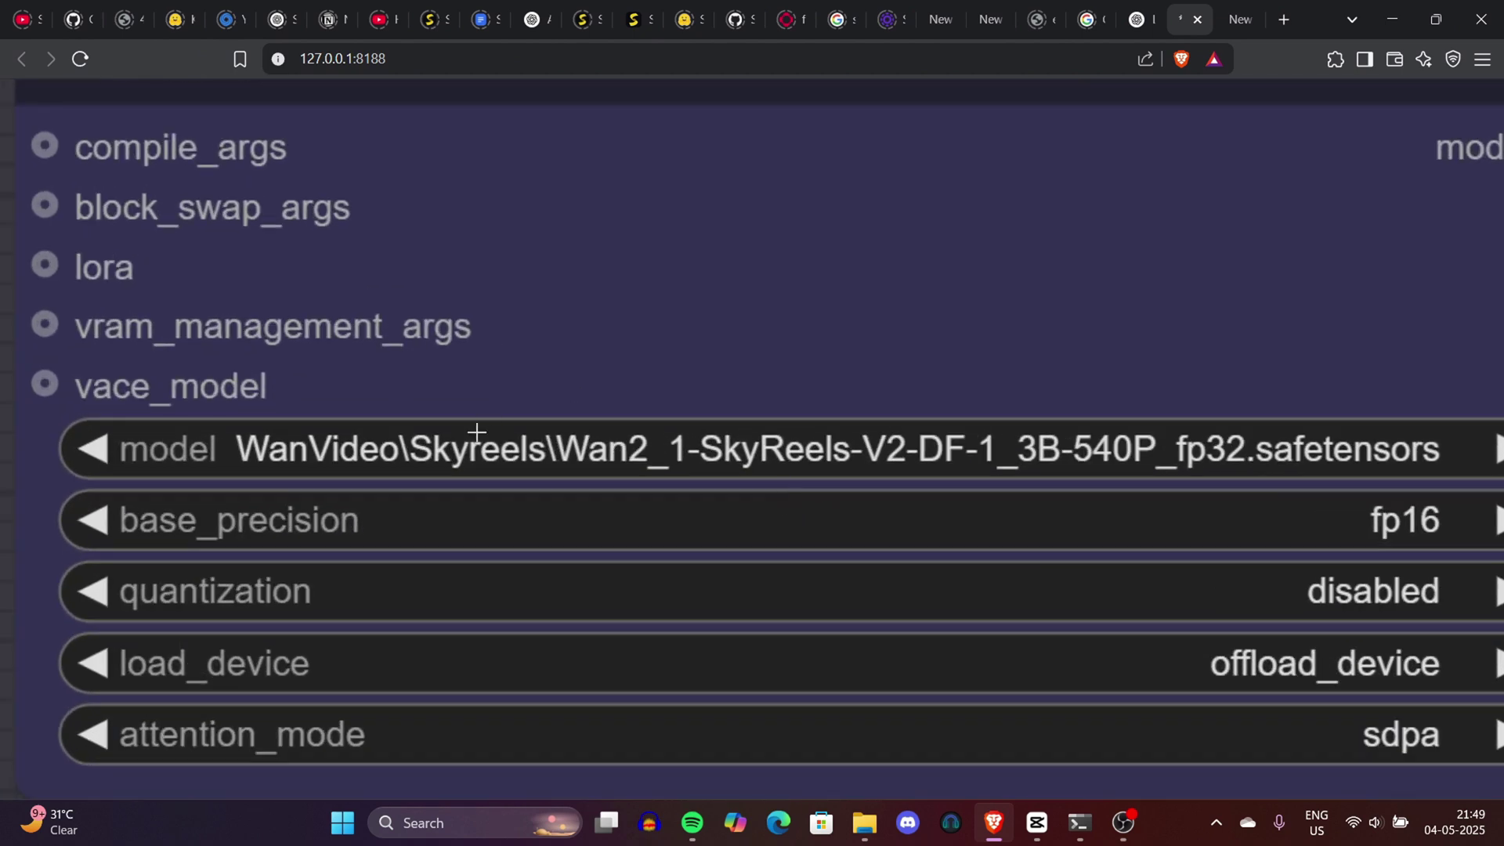
{"action": "scroll", "coordinate": [652, 370], "scroll_direction": "down", "scroll_amount": 5}
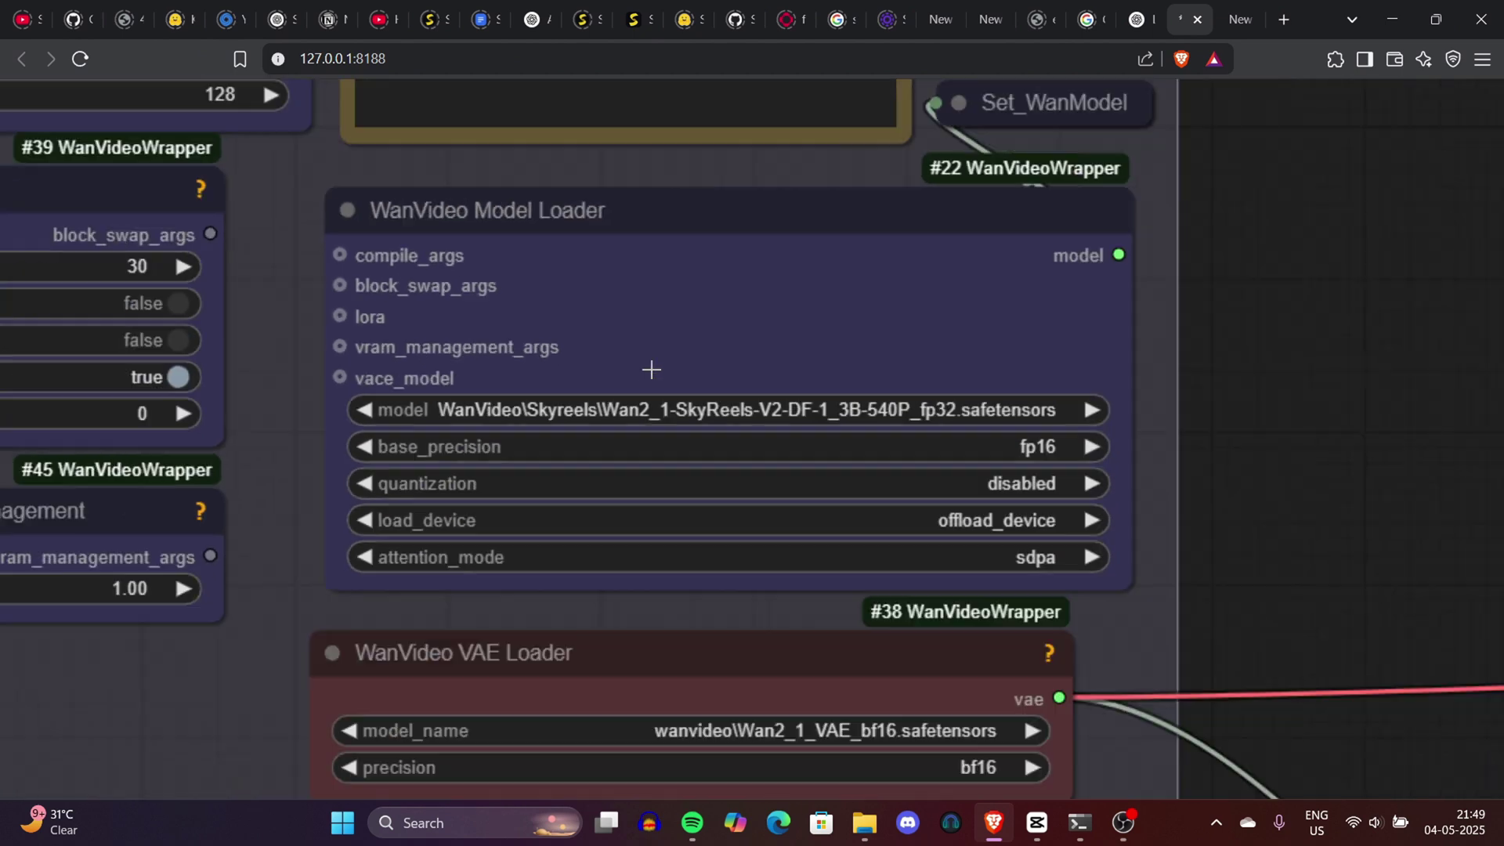
{"action": "left_click_drag", "start_coordinate": [1307, 447], "coordinate": [1336, 194]}
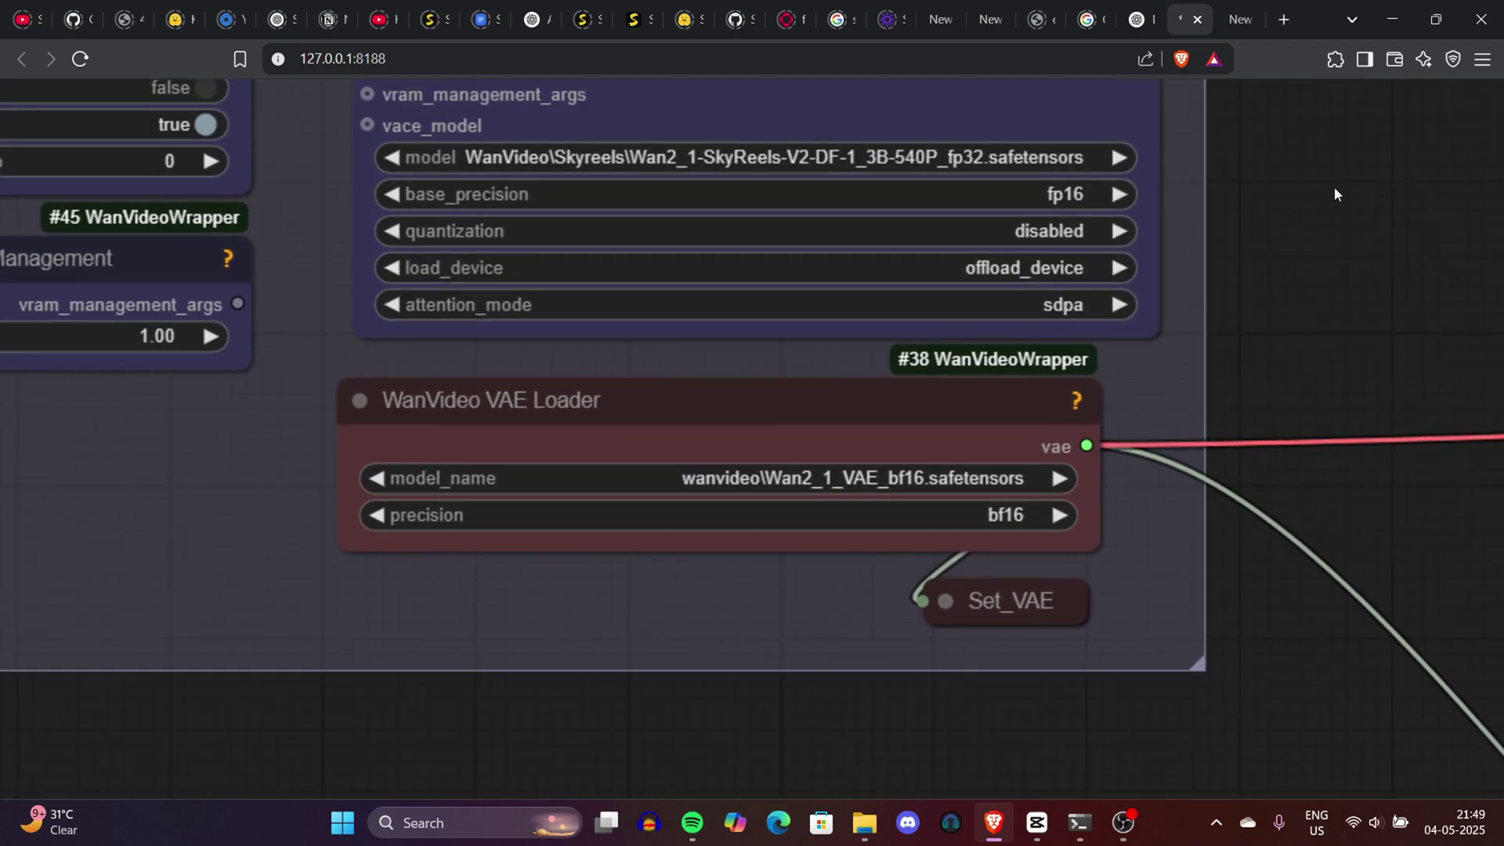
{"action": "left_click_drag", "start_coordinate": [1245, 277], "coordinate": [1222, 627]}
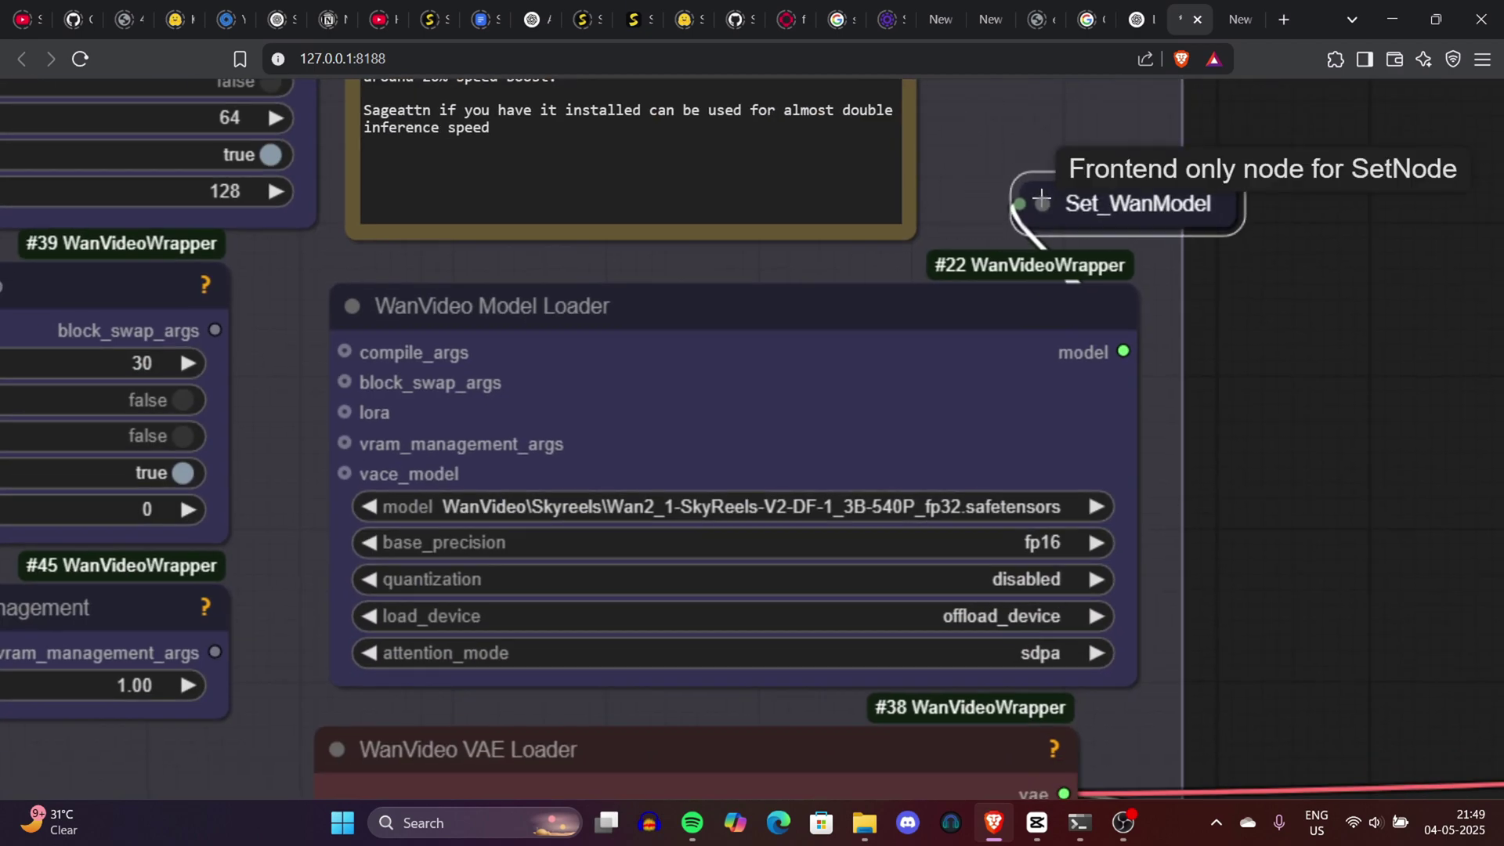
Examine the WanVideo TeaCache, Experimental Args and SLG nodes beside the model loading group
{"action": "scroll", "coordinate": [1274, 343], "scroll_direction": "down", "scroll_amount": 10}
{"action": "left_click_drag", "start_coordinate": [1238, 412], "coordinate": [926, 527]}
{"action": "scroll", "coordinate": [1454, 200], "scroll_direction": "up", "scroll_amount": 7}
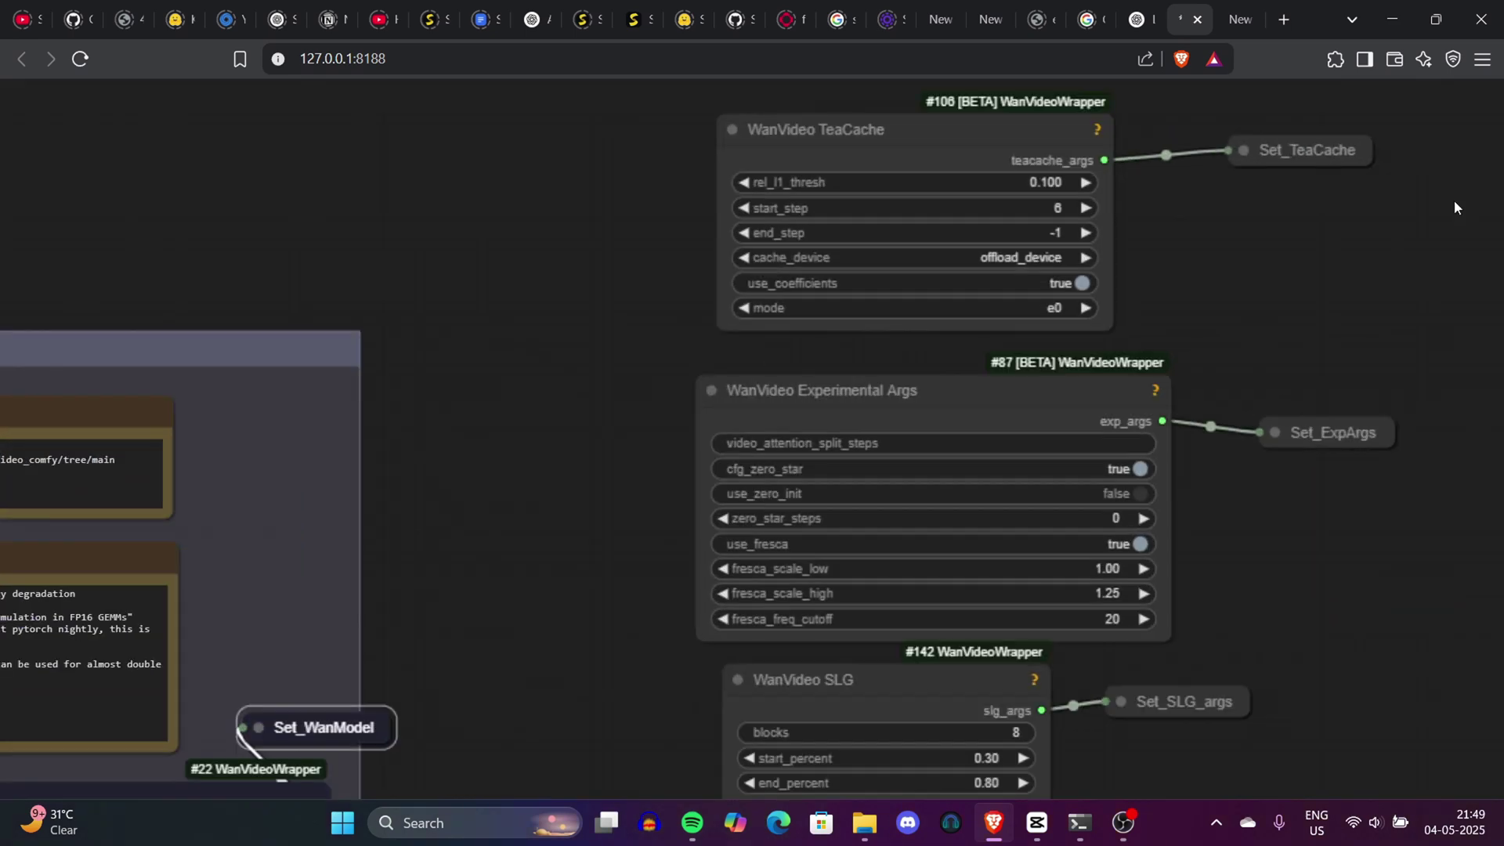
{"action": "mouse_move", "coordinate": [1428, 208]}
{"action": "left_mouse_down"}
{"action": "mouse_move", "coordinate": [1406, 245]}
{"action": "mouse_move", "coordinate": [1425, 237]}
{"action": "left_mouse_up"}
{"action": "scroll", "coordinate": [1406, 244], "scroll_direction": "up", "scroll_amount": 3}
{"action": "left_click_drag", "start_coordinate": [1194, 327], "coordinate": [1171, 117]}
{"action": "left_click_drag", "start_coordinate": [1202, 679], "coordinate": [1406, 248]}
{"action": "left_click_drag", "start_coordinate": [1150, 523], "coordinate": [1354, 138]}
{"action": "left_click_drag", "start_coordinate": [536, 367], "coordinate": [738, 246]}
Examine the prompt text-encoding nodes together with the Load Image and Resize Image input nodes
{"action": "scroll", "coordinate": [765, 403], "scroll_direction": "down", "scroll_amount": 5}
{"action": "left_click_drag", "start_coordinate": [717, 618], "coordinate": [1224, 182]}
{"action": "left_click_drag", "start_coordinate": [888, 307], "coordinate": [1439, 343]}
{"action": "scroll", "coordinate": [693, 186], "scroll_direction": "up", "scroll_amount": 3}
{"action": "left_click_drag", "start_coordinate": [647, 340], "coordinate": [247, 354]}
{"action": "left_click_drag", "start_coordinate": [958, 349], "coordinate": [504, 348]}
{"action": "left_click_drag", "start_coordinate": [863, 492], "coordinate": [1123, 35]}
{"action": "scroll", "coordinate": [1285, 357], "scroll_direction": "right", "scroll_amount": 3}
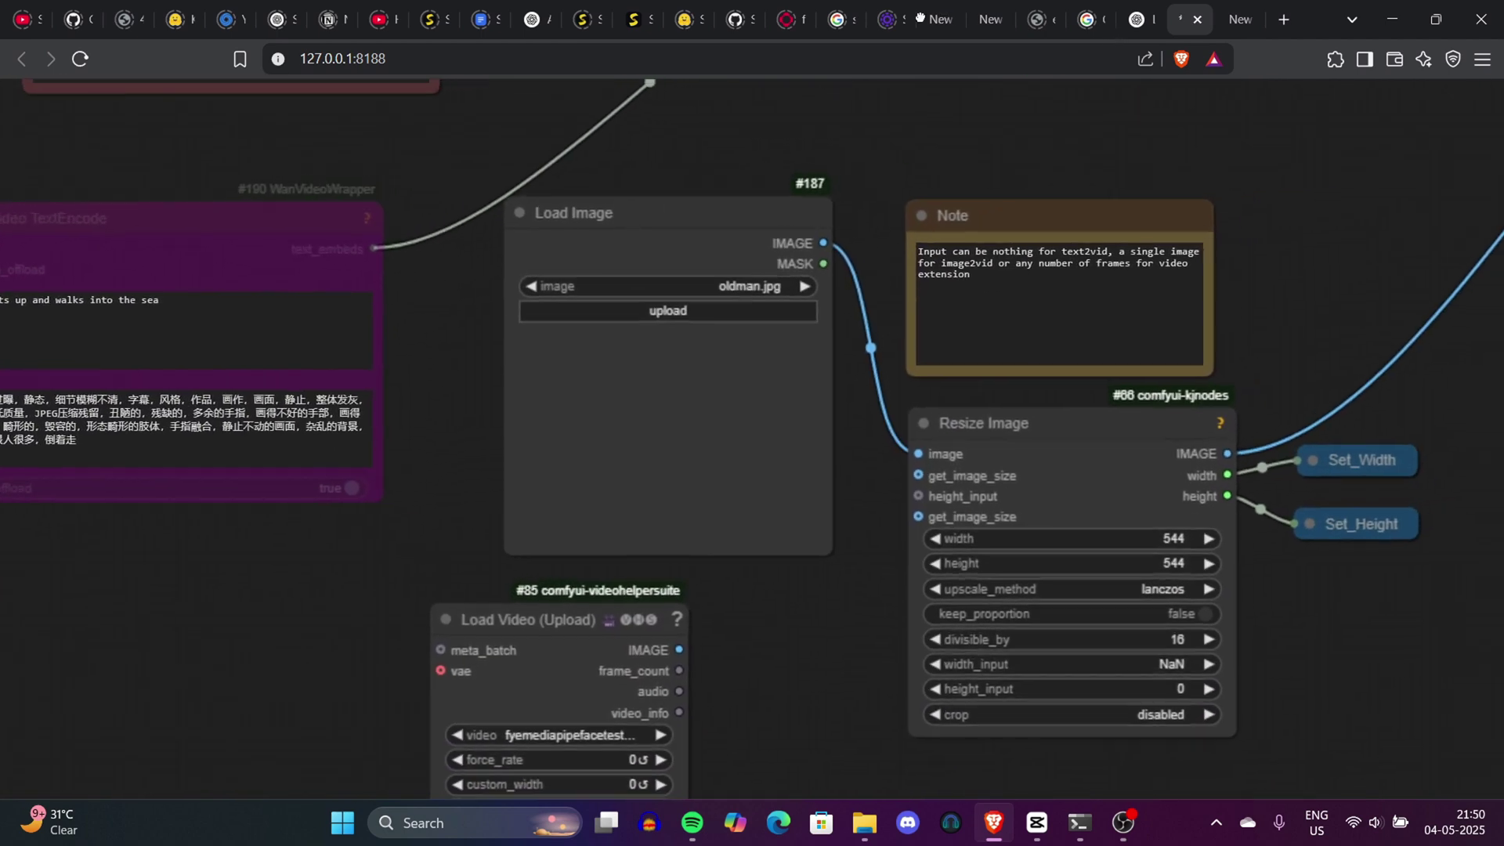
Trace the resized image into WanVideo Encode in the Sampler 1 group and nudge the WanVideo Diffusion Forcing Sampler node slightly upward
{"action": "left_click_drag", "start_coordinate": [1298, 339], "coordinate": [1111, 171]}
{"action": "left_click_drag", "start_coordinate": [1325, 393], "coordinate": [817, 845]}
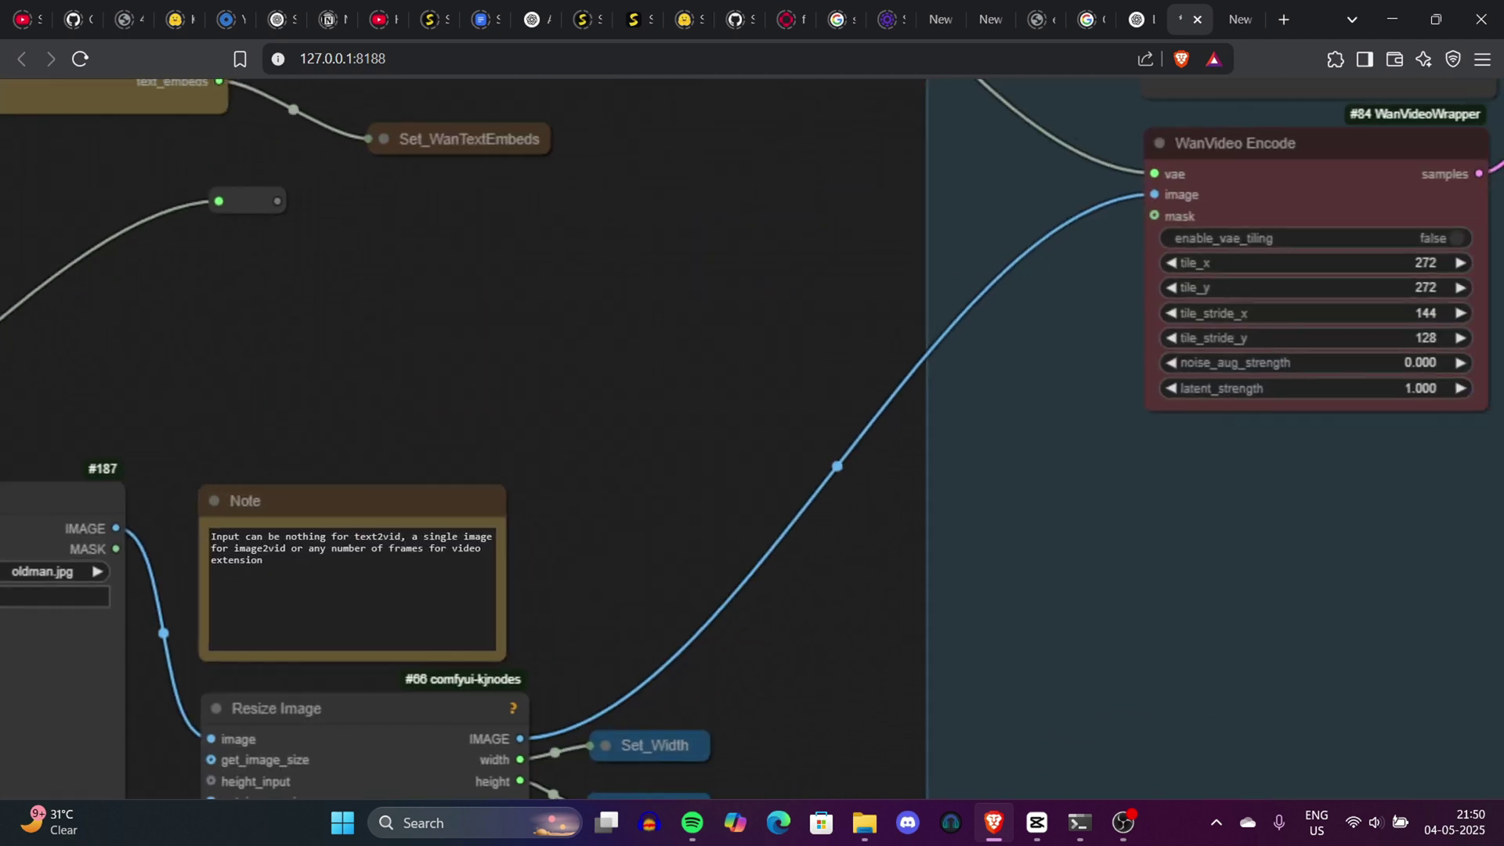
{"action": "left_click_drag", "start_coordinate": [1234, 555], "coordinate": [684, 726]}
{"action": "left_click_drag", "start_coordinate": [1242, 553], "coordinate": [1238, 625]}
{"action": "left_click_drag", "start_coordinate": [951, 593], "coordinate": [593, 686]}
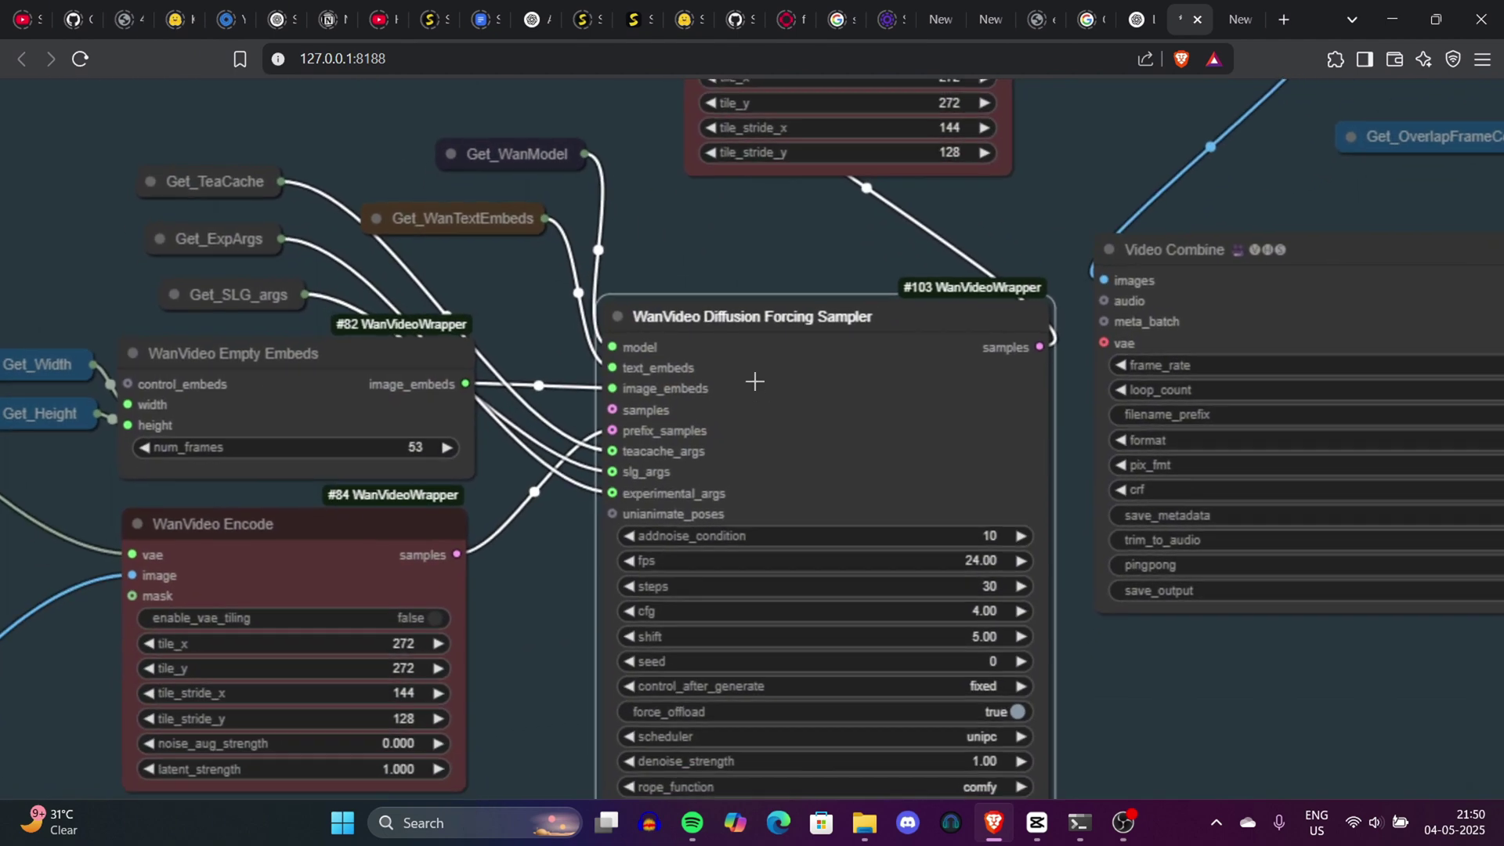
{"action": "left_click_drag", "start_coordinate": [825, 378], "coordinate": [859, 359]}
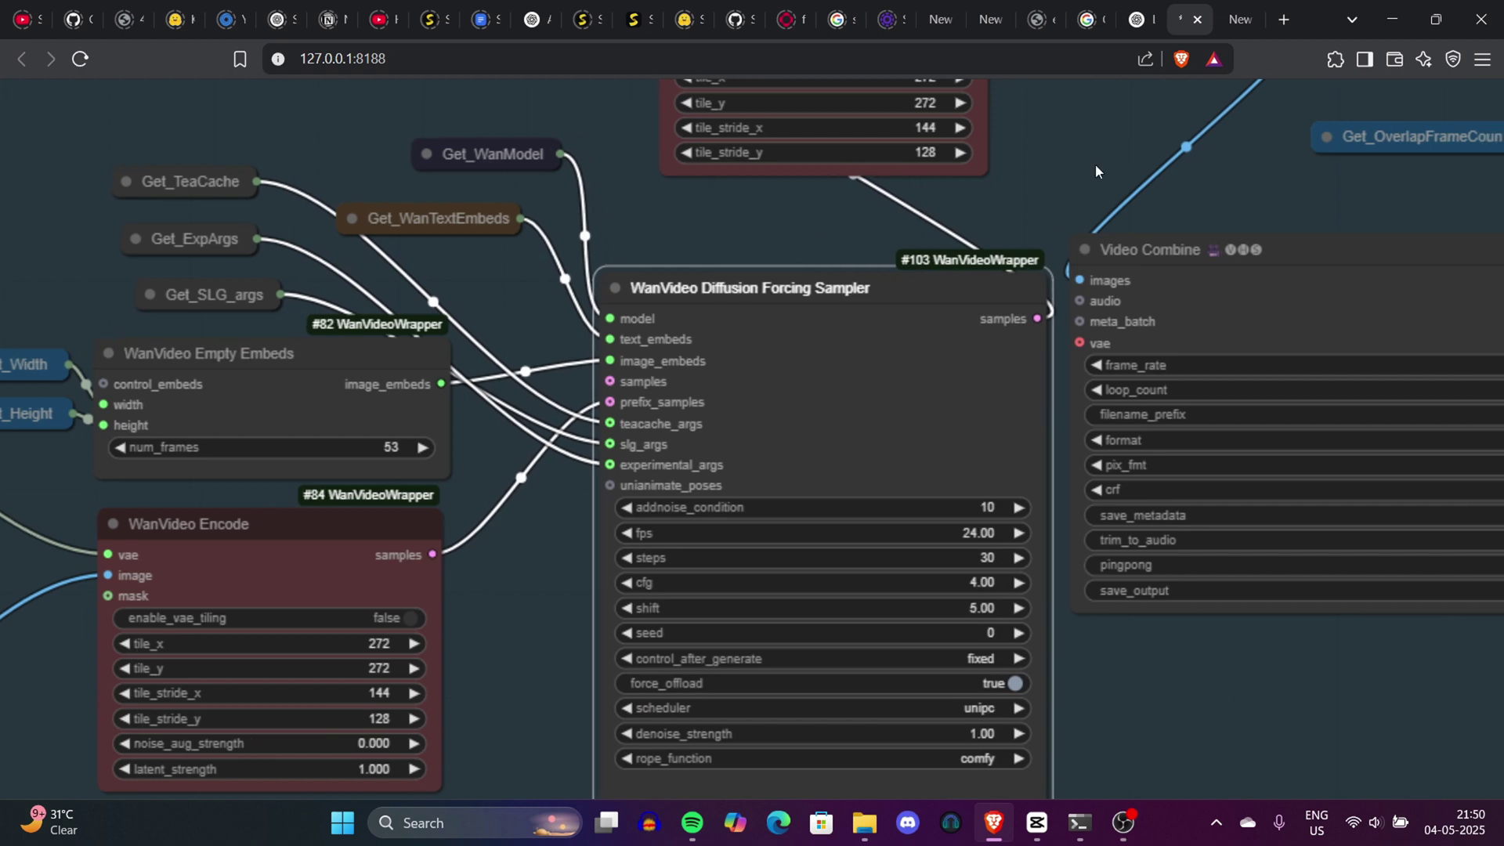
Examine Sampler 1's Video Combine settings and nudge the Get Image or Mask Range From Batch node slightly up and to the right
{"action": "scroll", "coordinate": [1095, 163], "scroll_direction": "down", "scroll_amount": 5}
{"action": "scroll", "coordinate": [1175, 705], "scroll_direction": "down", "scroll_amount": 3}
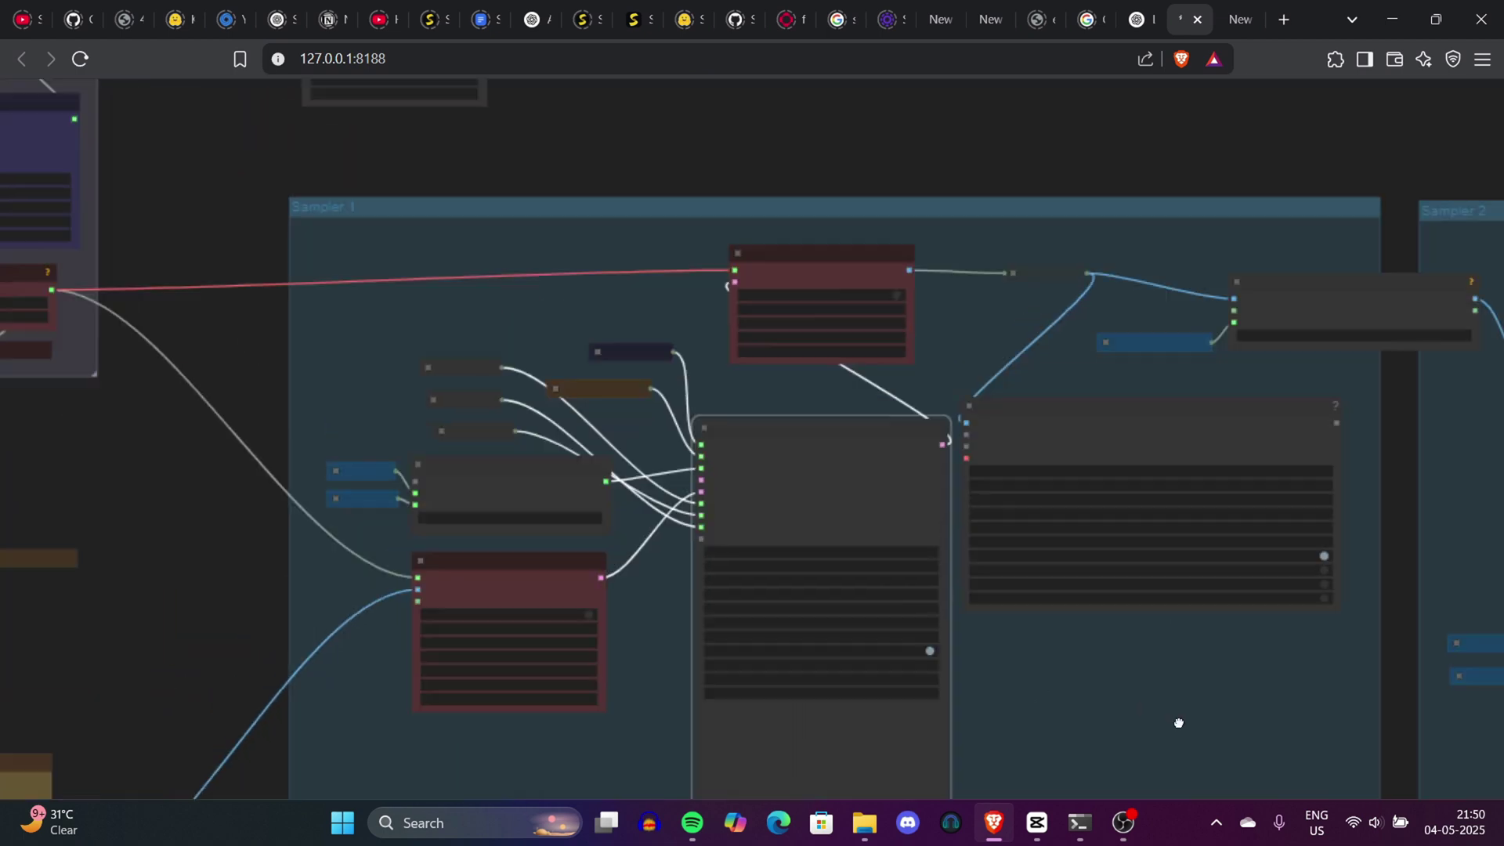
{"action": "scroll", "coordinate": [1078, 614], "scroll_direction": "up", "scroll_amount": 15}
{"action": "scroll", "coordinate": [999, 405], "scroll_direction": "down", "scroll_amount": 10}
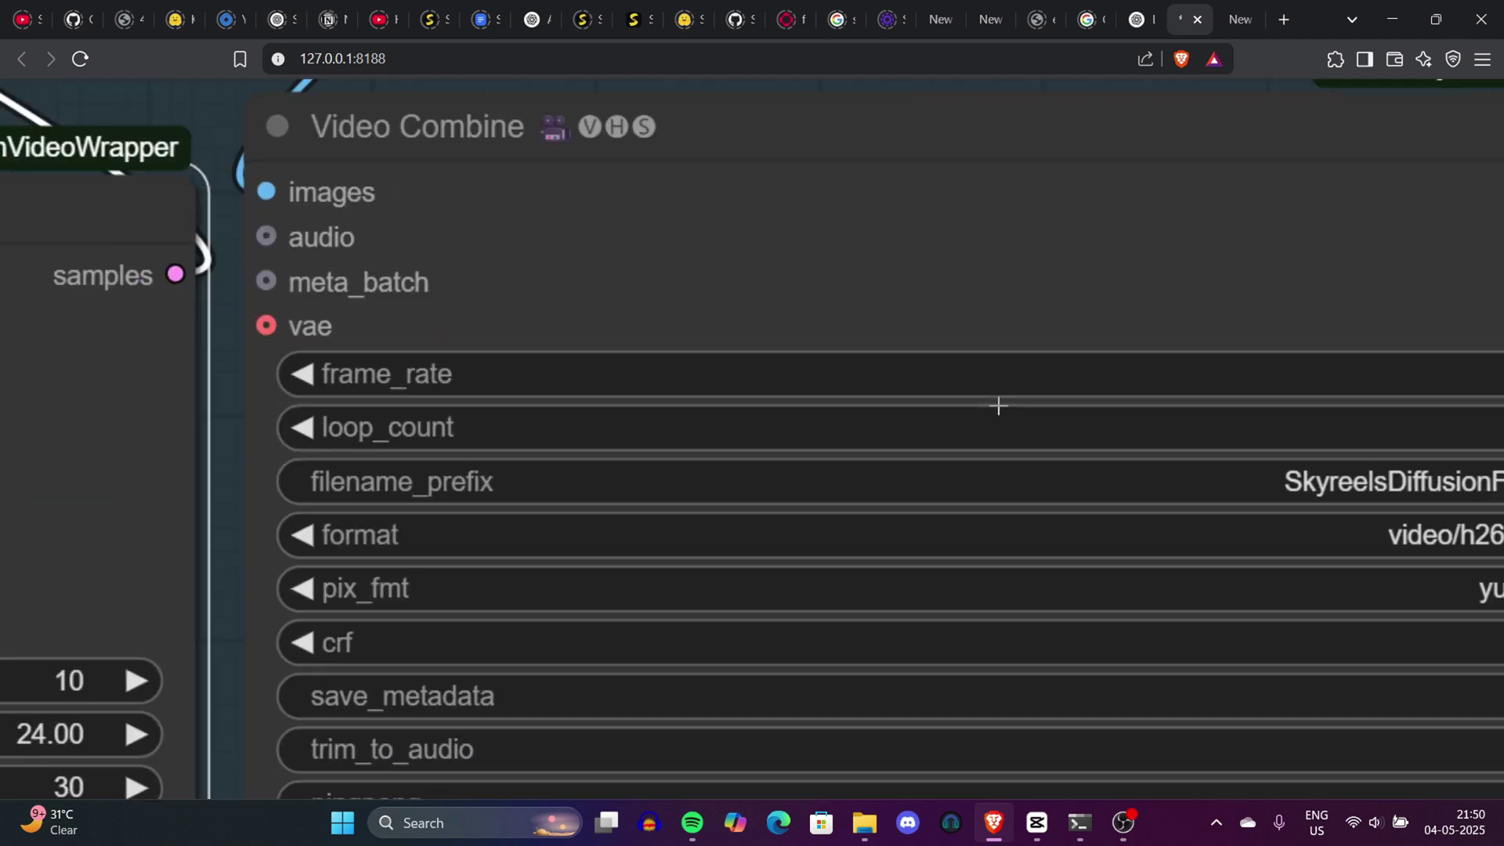
{"action": "left_click_drag", "start_coordinate": [997, 224], "coordinate": [880, 219]}
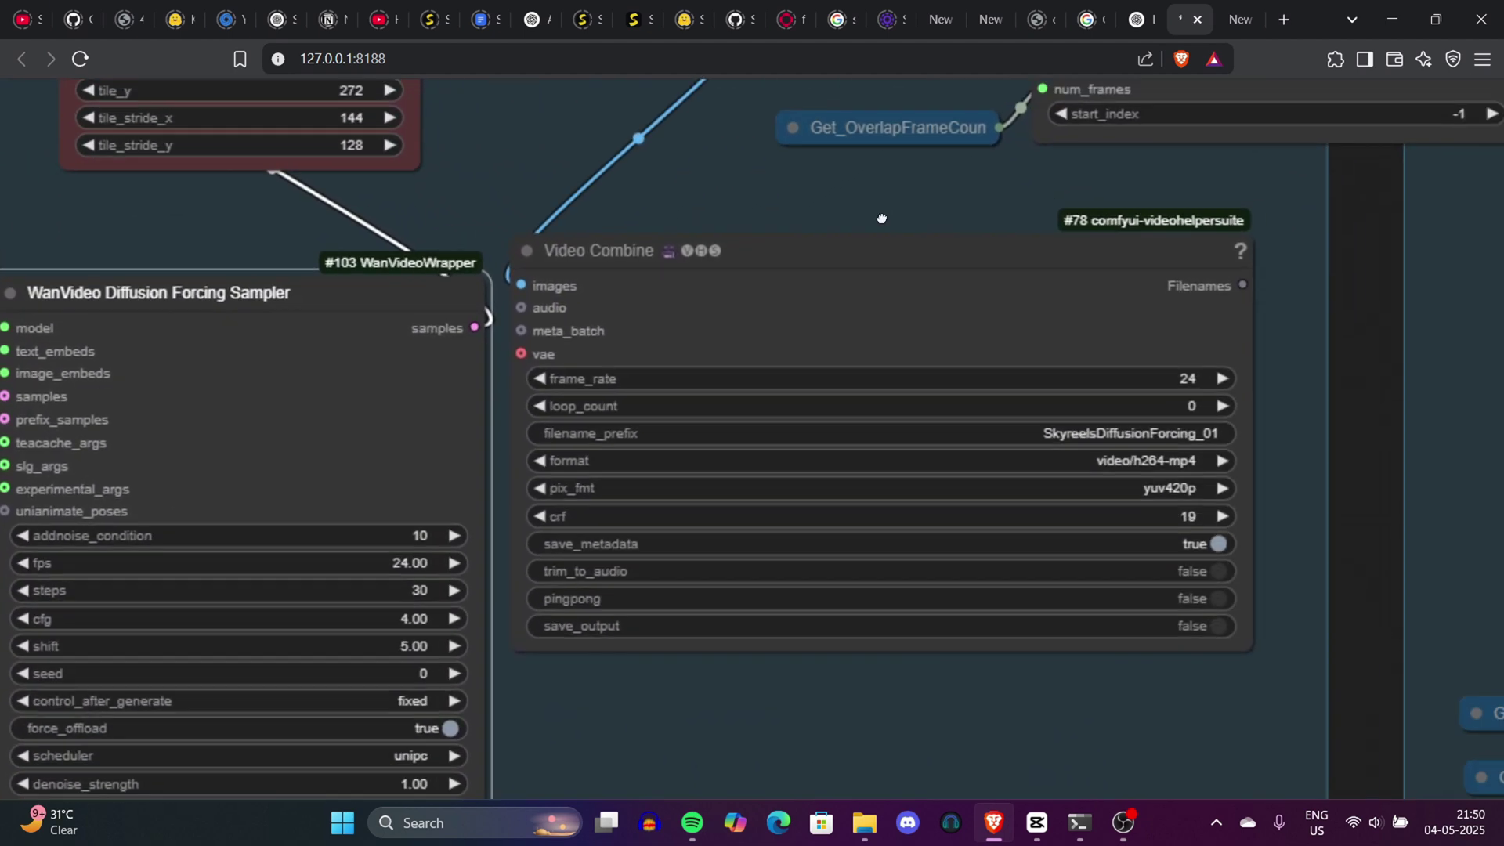
{"action": "left_click_drag", "start_coordinate": [1080, 186], "coordinate": [788, 309]}
{"action": "left_click_drag", "start_coordinate": [798, 138], "coordinate": [812, 115]}
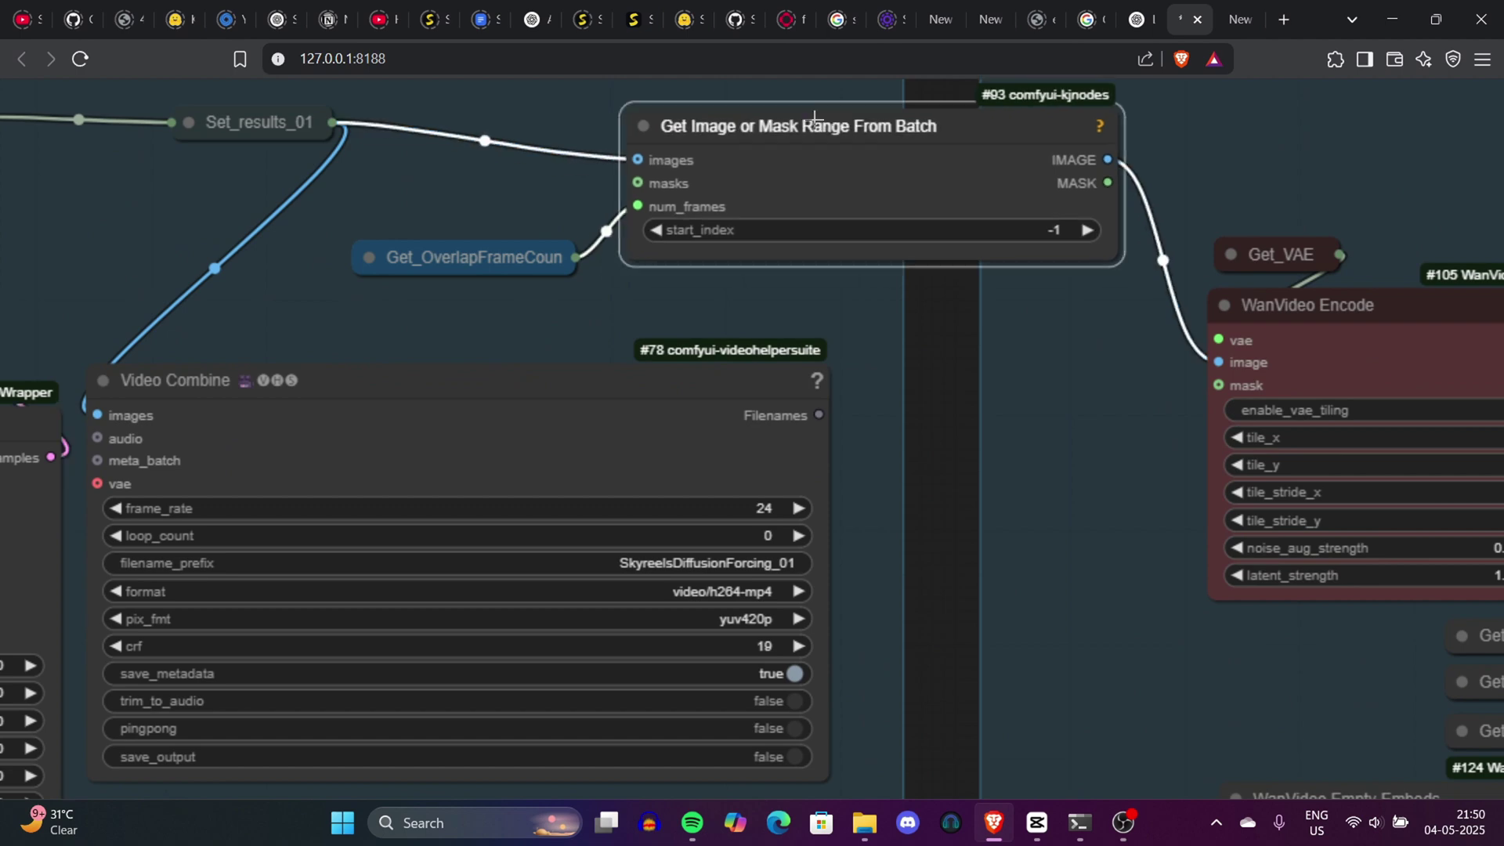
{"action": "left_click_drag", "start_coordinate": [909, 428], "coordinate": [1045, 209]}
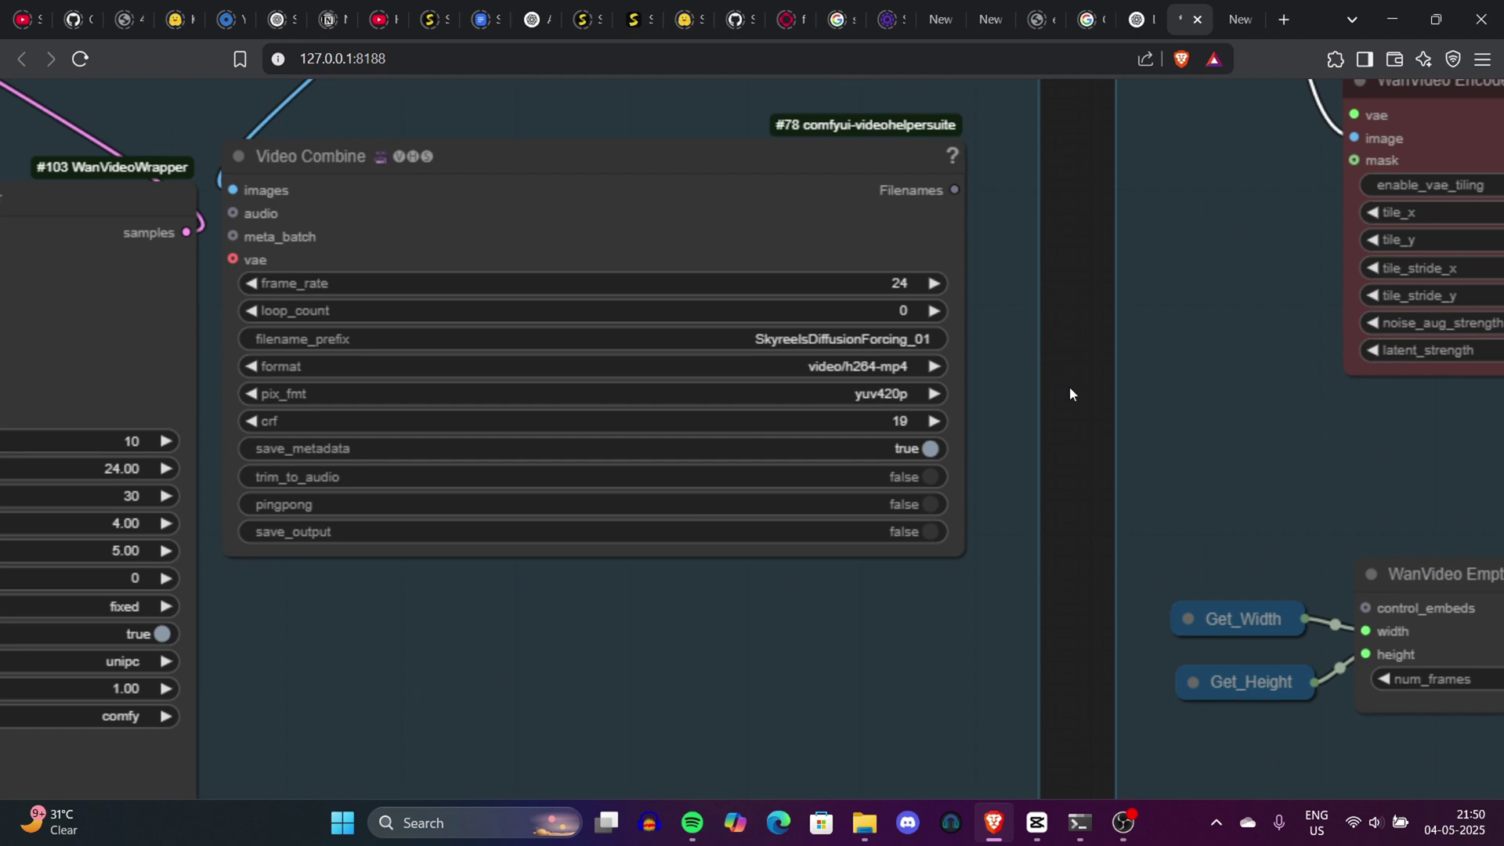
Trace the frame range from Get Image or Mask Range From Batch through the second sampler group's WanVideo Encode, Diffusion Forcing Sampler and Decode nodes
{"action": "left_click_drag", "start_coordinate": [1070, 406], "coordinate": [724, 563]}
{"action": "scroll", "coordinate": [1109, 329], "scroll_direction": "up", "scroll_amount": 4}
{"action": "scroll", "coordinate": [1111, 335], "scroll_direction": "down", "scroll_amount": 5}
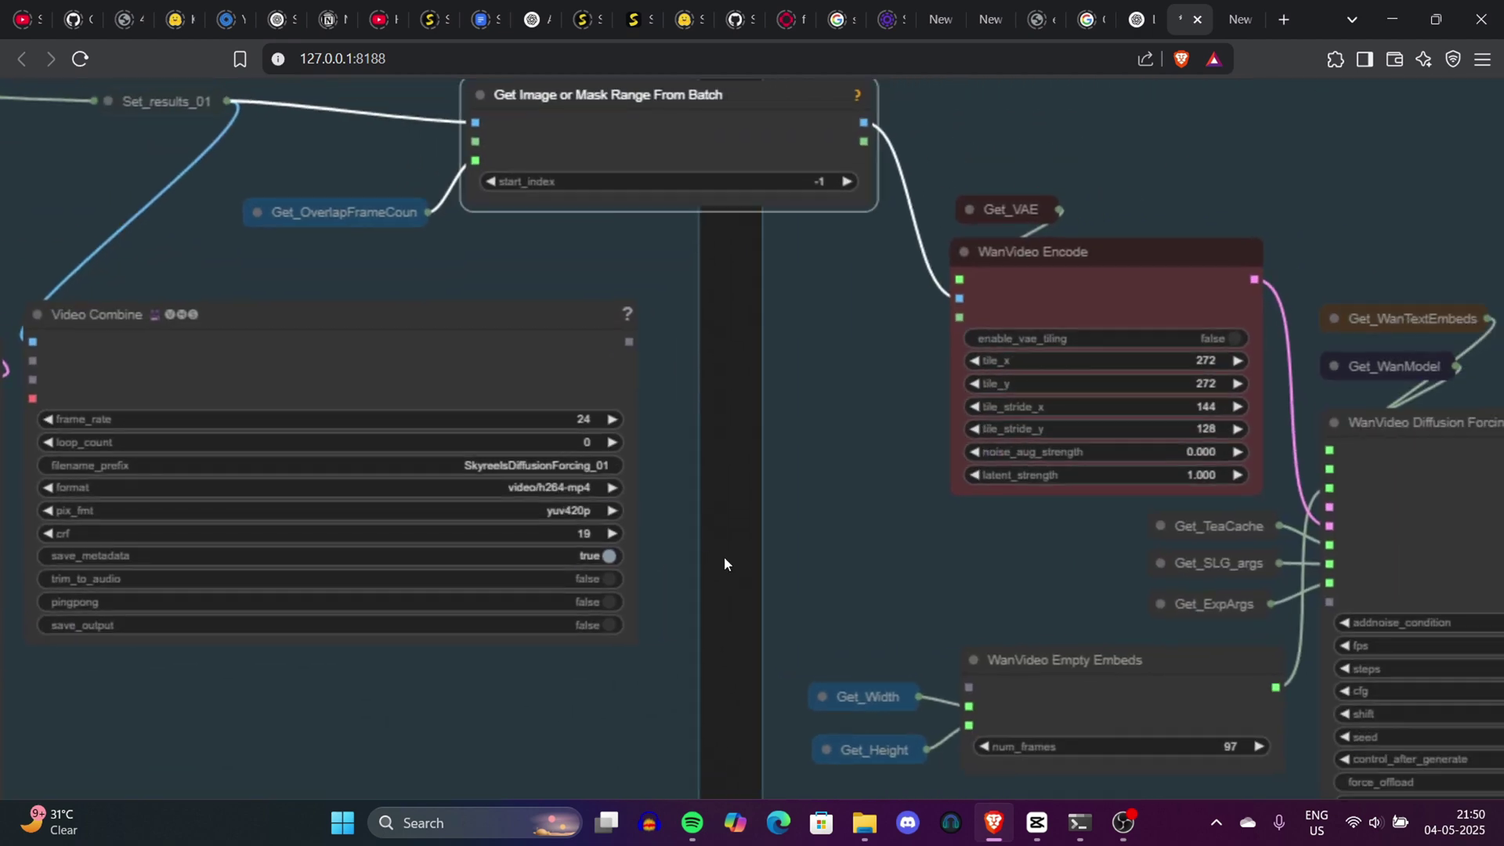
{"action": "left_click_drag", "start_coordinate": [1090, 536], "coordinate": [702, 421]}
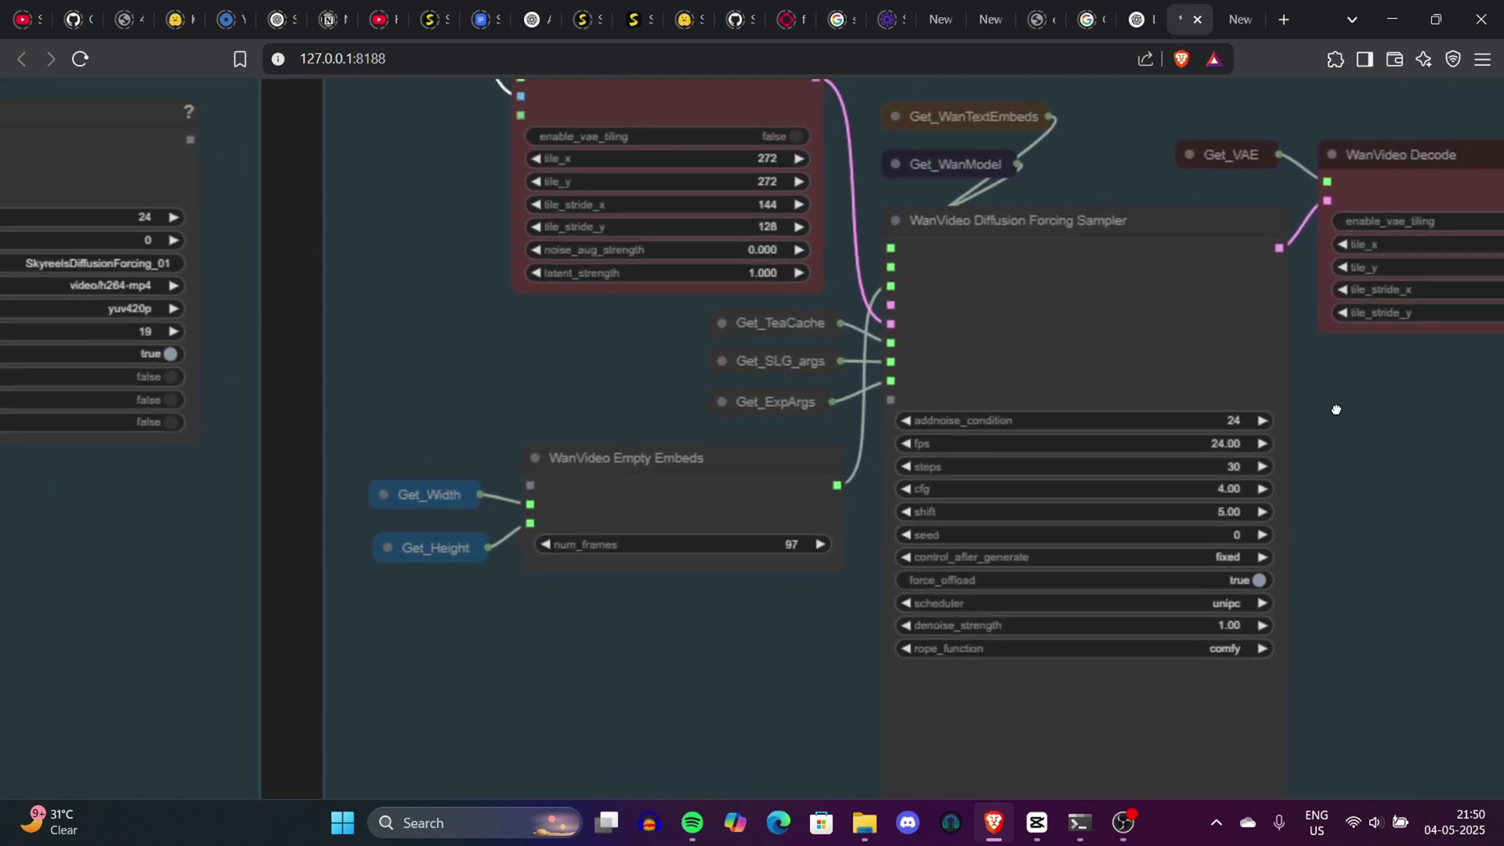
{"action": "left_click_drag", "start_coordinate": [1336, 409], "coordinate": [1121, 509]}
{"action": "left_click_drag", "start_coordinate": [1046, 461], "coordinate": [764, 393]}
{"action": "scroll", "coordinate": [833, 463], "scroll_direction": "down", "scroll_amount": 2}
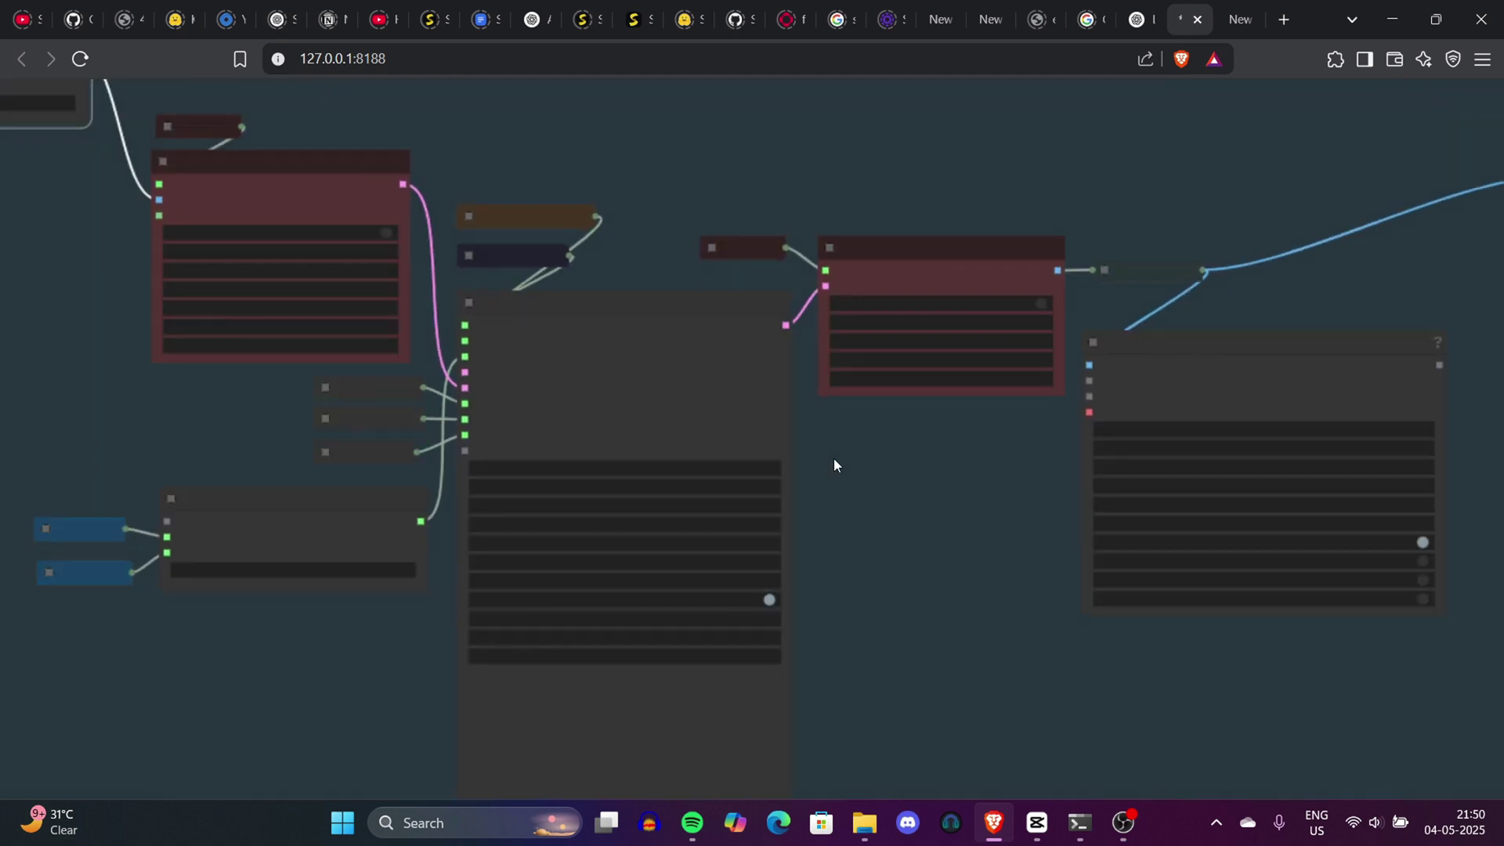
Examine the frame-range nodes in the Combine group and nudge its lowest Get Image or Mask Range From Batch node to the right
{"action": "scroll", "coordinate": [1126, 408], "scroll_direction": "down", "scroll_amount": 5}
{"action": "scroll", "coordinate": [1083, 448], "scroll_direction": "down", "scroll_amount": 7}
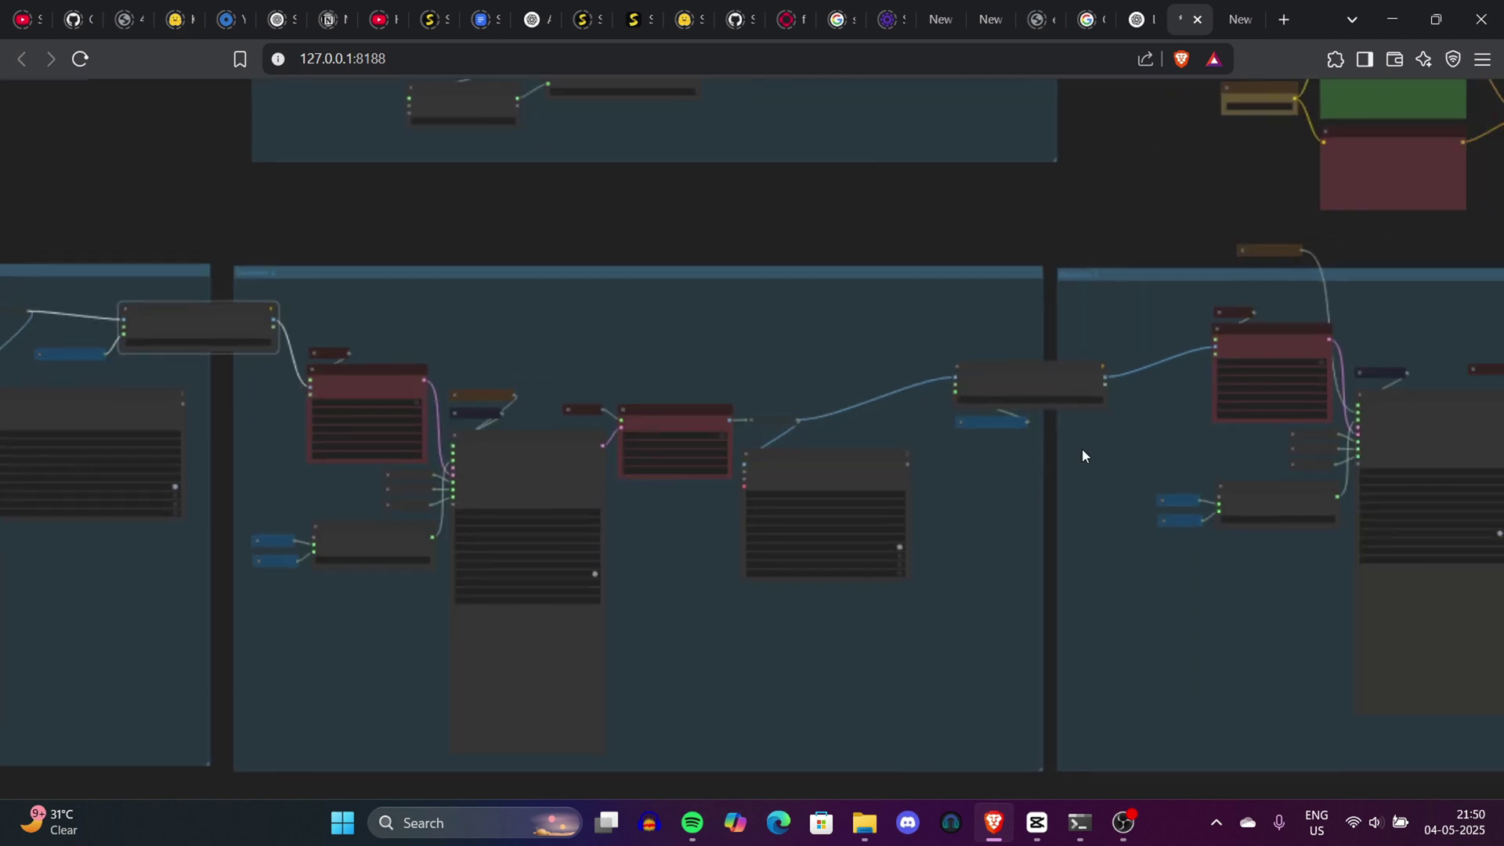
{"action": "left_click_drag", "start_coordinate": [1152, 380], "coordinate": [1361, 506]}
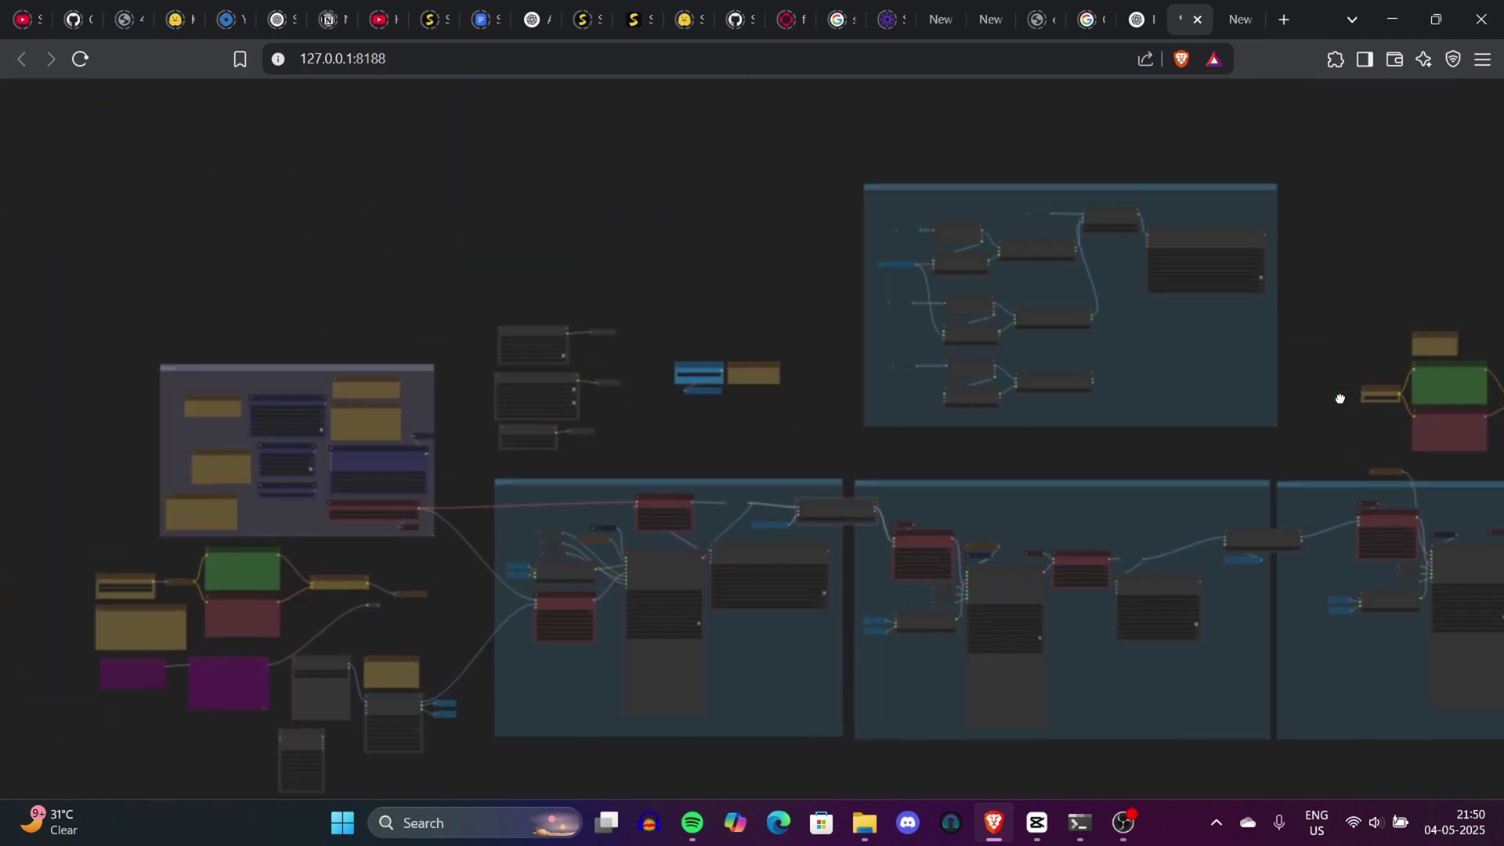
{"action": "left_click_drag", "start_coordinate": [1339, 400], "coordinate": [1273, 437]}
{"action": "scroll", "coordinate": [1159, 260], "scroll_direction": "up", "scroll_amount": 9}
{"action": "scroll", "coordinate": [1160, 260], "scroll_direction": "up", "scroll_amount": 3}
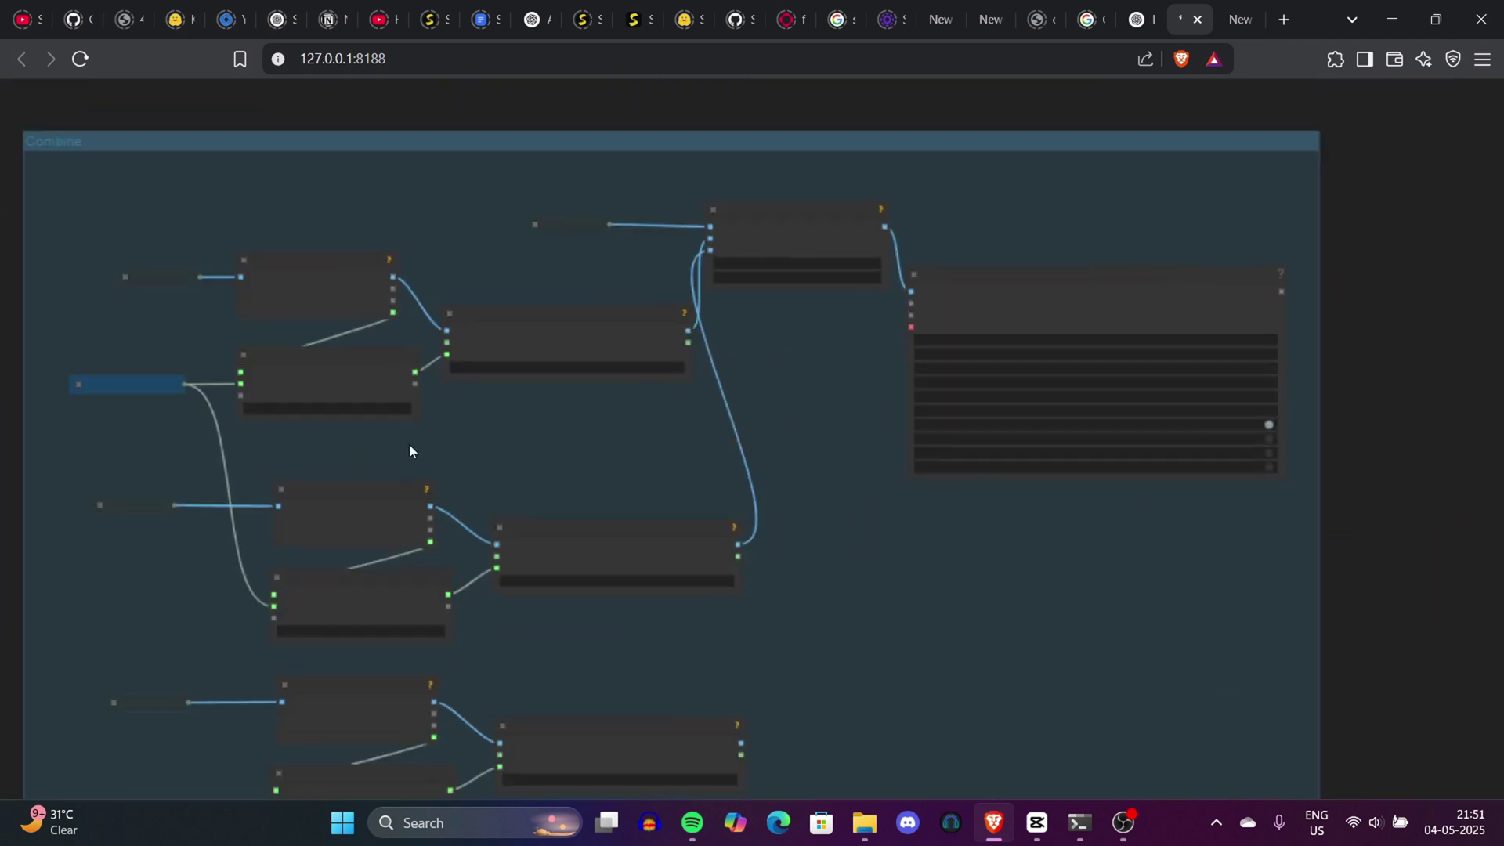
{"action": "scroll", "coordinate": [410, 446], "scroll_direction": "up", "scroll_amount": 8}
{"action": "left_click_drag", "start_coordinate": [571, 463], "coordinate": [906, 449]}
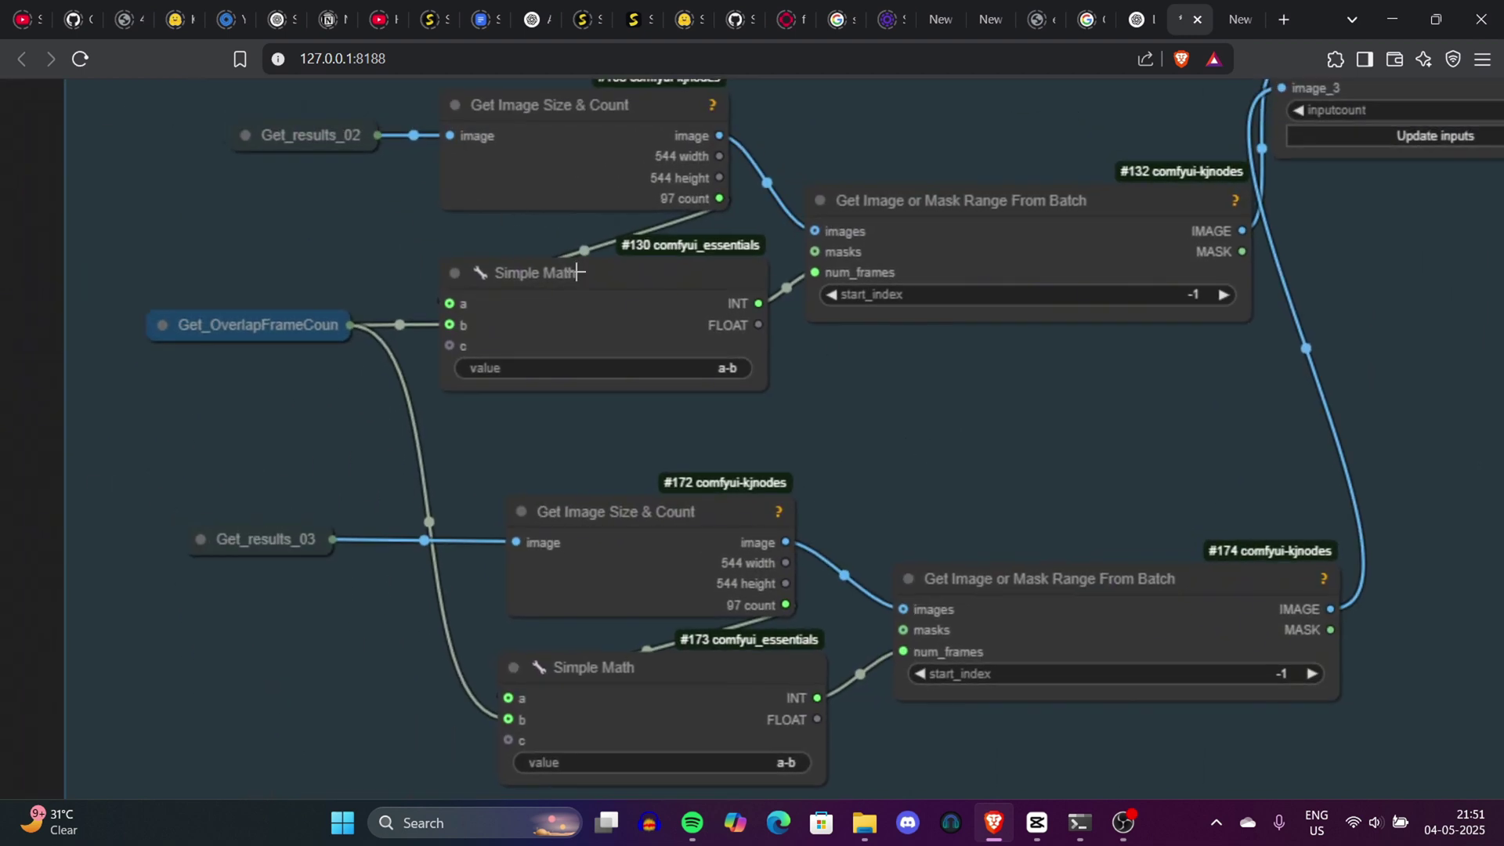
{"action": "left_click_drag", "start_coordinate": [809, 416], "coordinate": [890, 78]}
{"action": "left_click_drag", "start_coordinate": [1001, 532], "coordinate": [1125, 537]}
Survey the chained sampler groups and examine the overall node layout of the Sampler 3 group
{"action": "scroll", "coordinate": [1125, 395], "scroll_direction": "down", "scroll_amount": 2}
{"action": "scroll", "coordinate": [1125, 388], "scroll_direction": "down", "scroll_amount": 5}
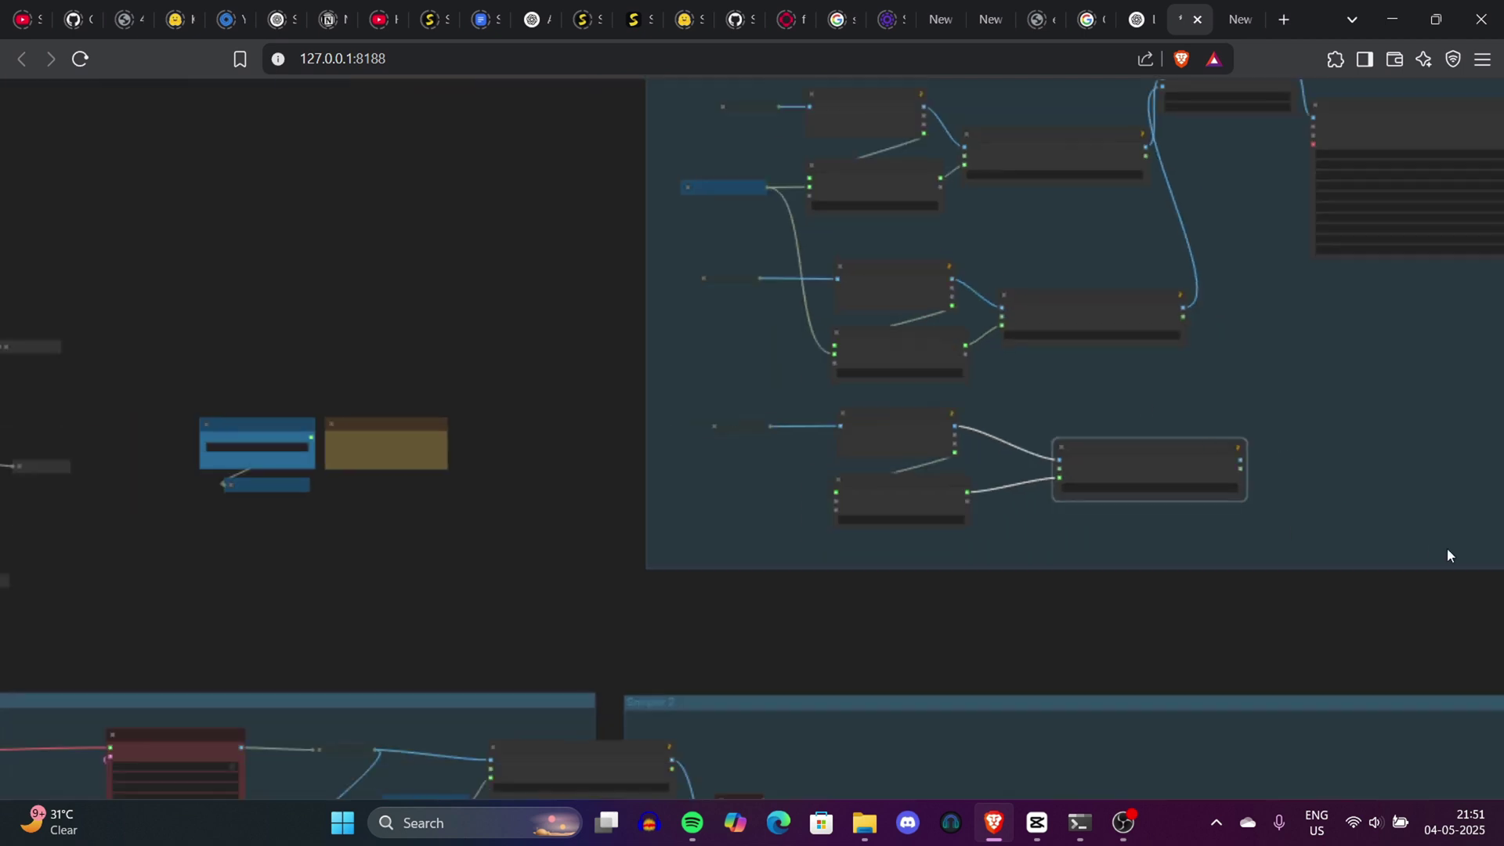
{"action": "scroll", "coordinate": [1447, 547], "scroll_direction": "down", "scroll_amount": 4}
{"action": "left_click_drag", "start_coordinate": [1377, 608], "coordinate": [736, 357]}
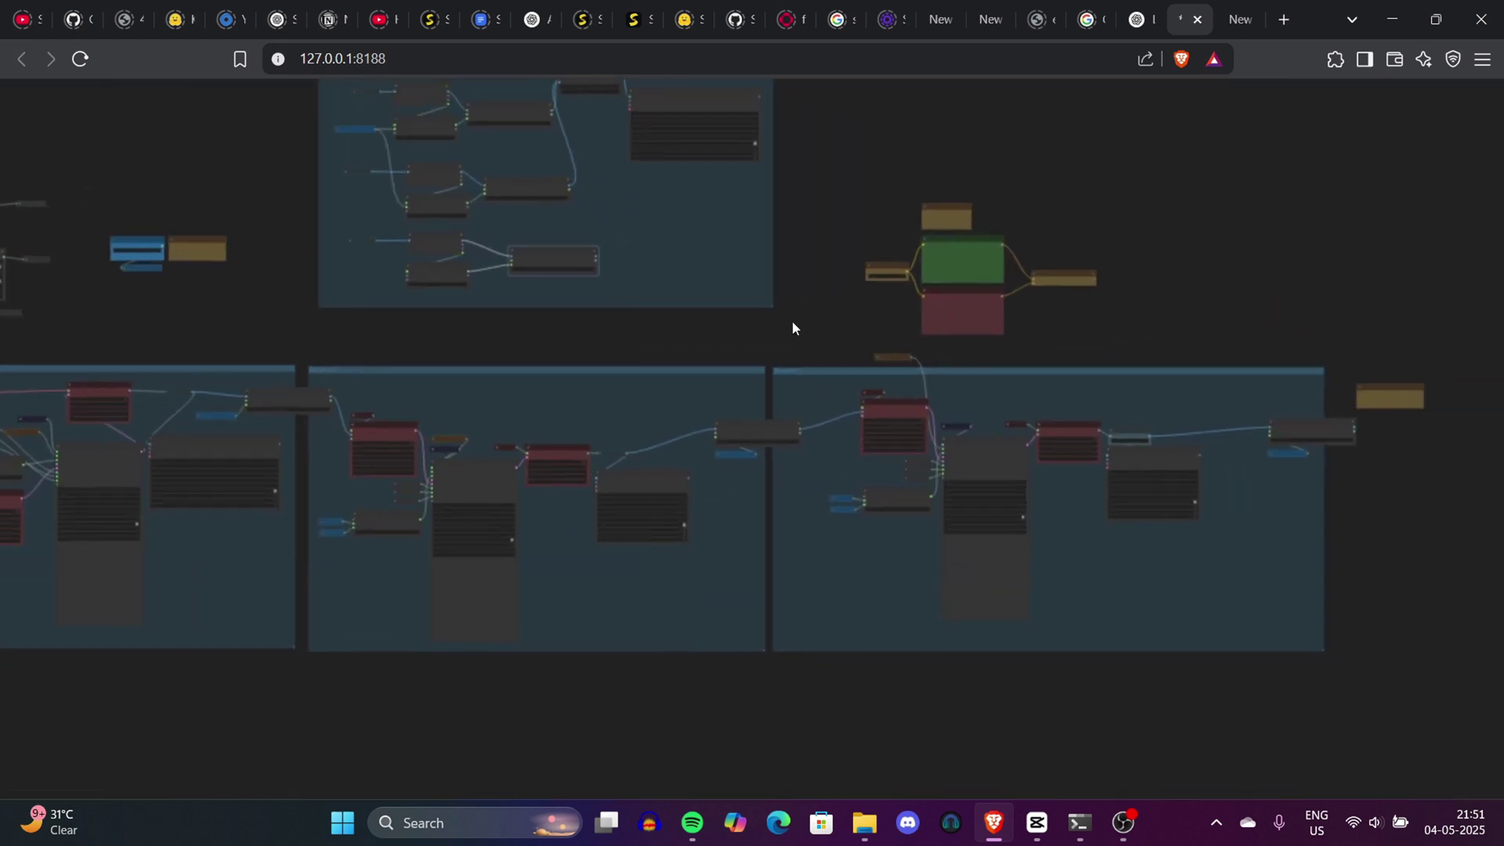
{"action": "scroll", "coordinate": [1011, 267], "scroll_direction": "up", "scroll_amount": 4}
{"action": "scroll", "coordinate": [1219, 369], "scroll_direction": "up", "scroll_amount": 2}
{"action": "left_click_drag", "start_coordinate": [1219, 369], "coordinate": [974, 145]}
{"action": "scroll", "coordinate": [957, 168], "scroll_direction": "up", "scroll_amount": 4}
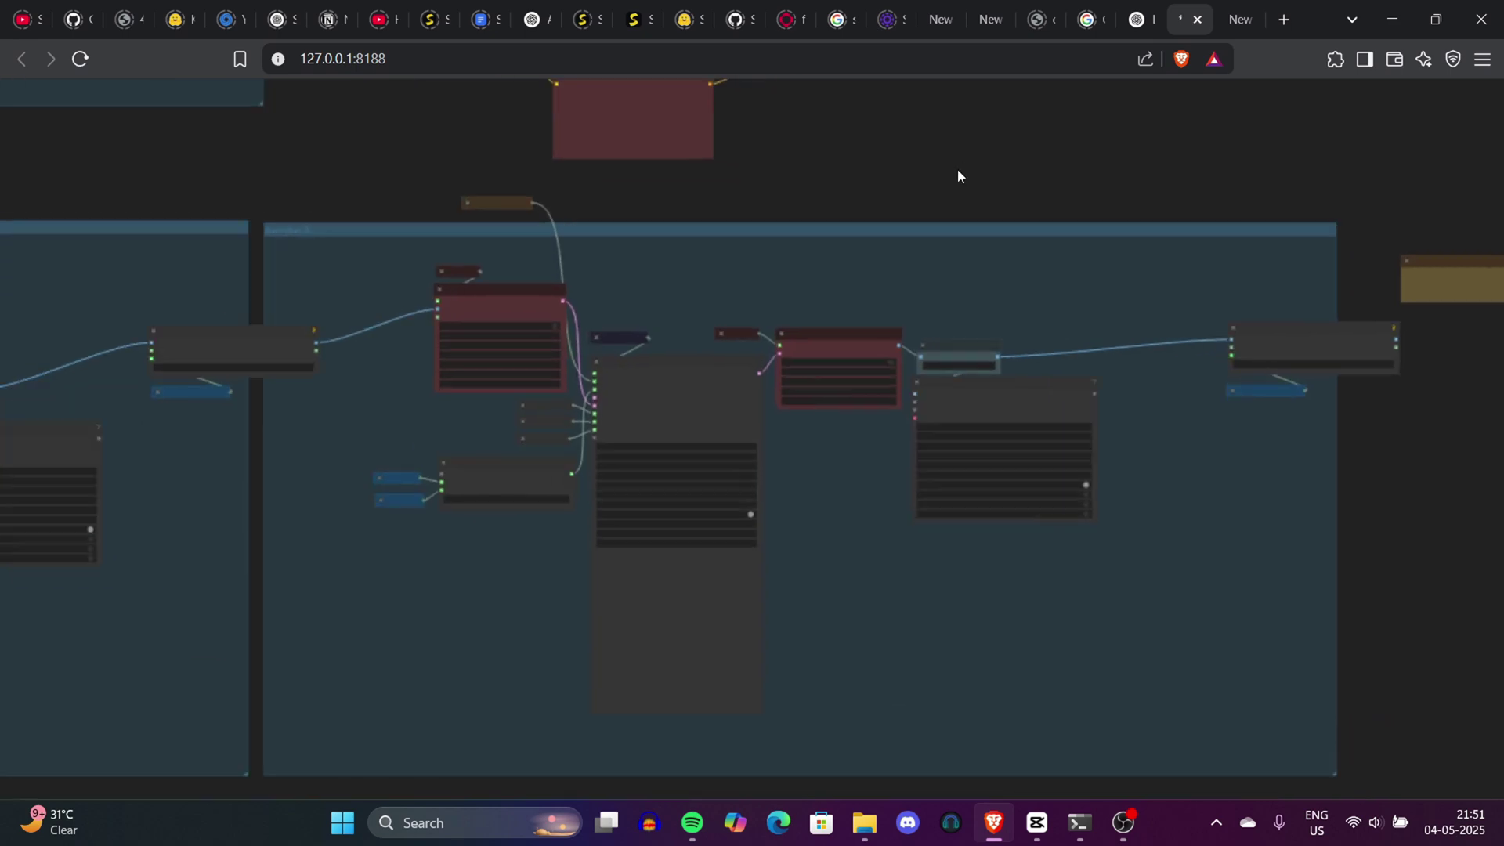
{"action": "scroll", "coordinate": [957, 168], "scroll_direction": "down", "scroll_amount": 5}
{"action": "scroll", "coordinate": [826, 256], "scroll_direction": "up", "scroll_amount": 3}
{"action": "scroll", "coordinate": [826, 256], "scroll_direction": "up", "scroll_amount": 4}
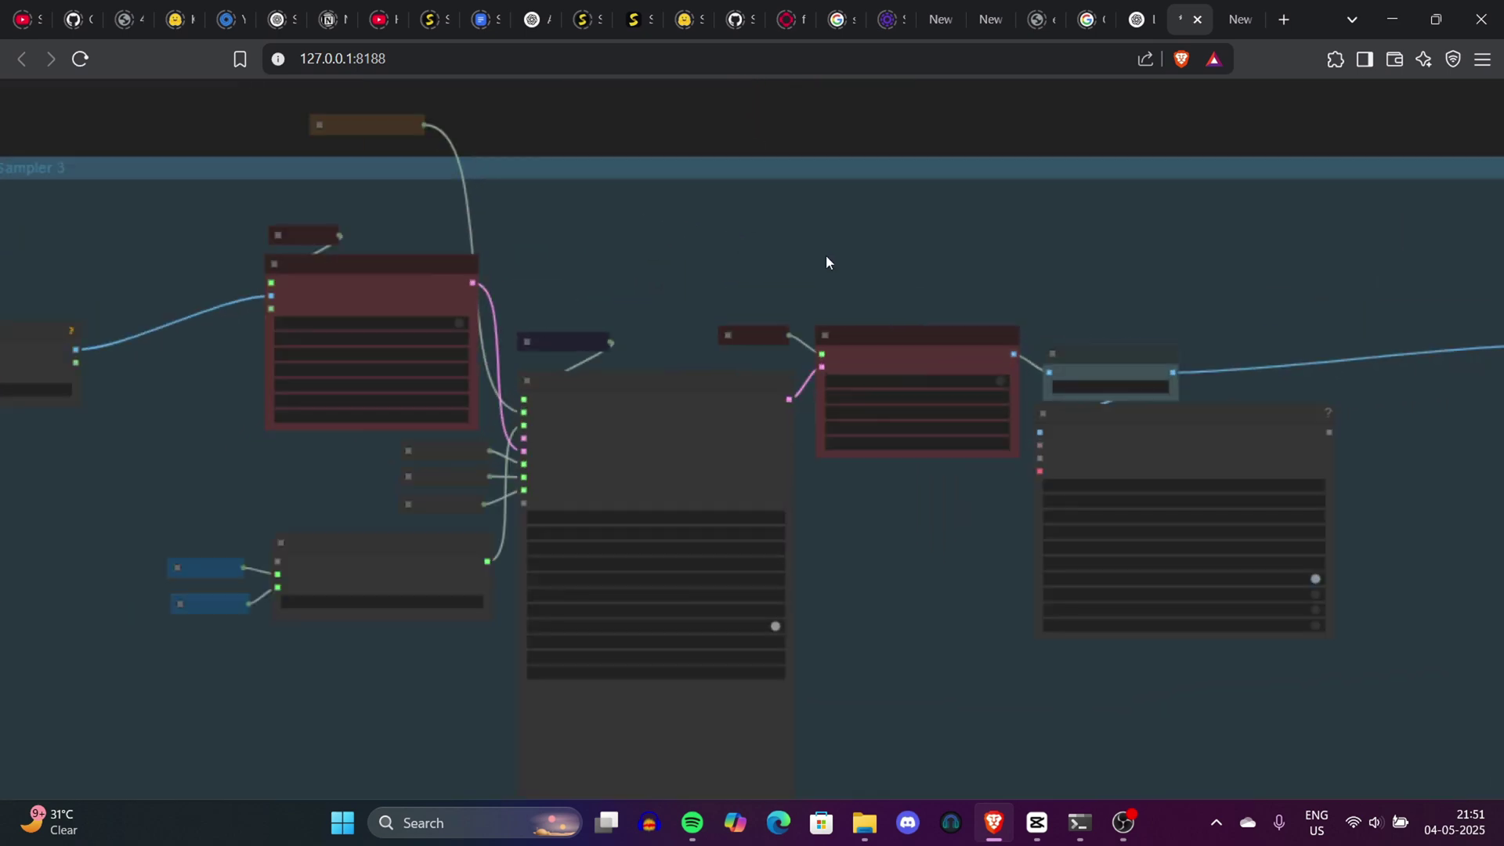
Examine Sampler 3's WanVideo Diffusion Forcing Sampler settings and its path through WanVideo Decode, Set_results_03 and Video Combine
{"action": "left_click_drag", "start_coordinate": [862, 243], "coordinate": [1503, 118]}
{"action": "left_click_drag", "start_coordinate": [1137, 106], "coordinate": [999, 129]}
{"action": "left_click_drag", "start_coordinate": [960, 13], "coordinate": [944, 9]}
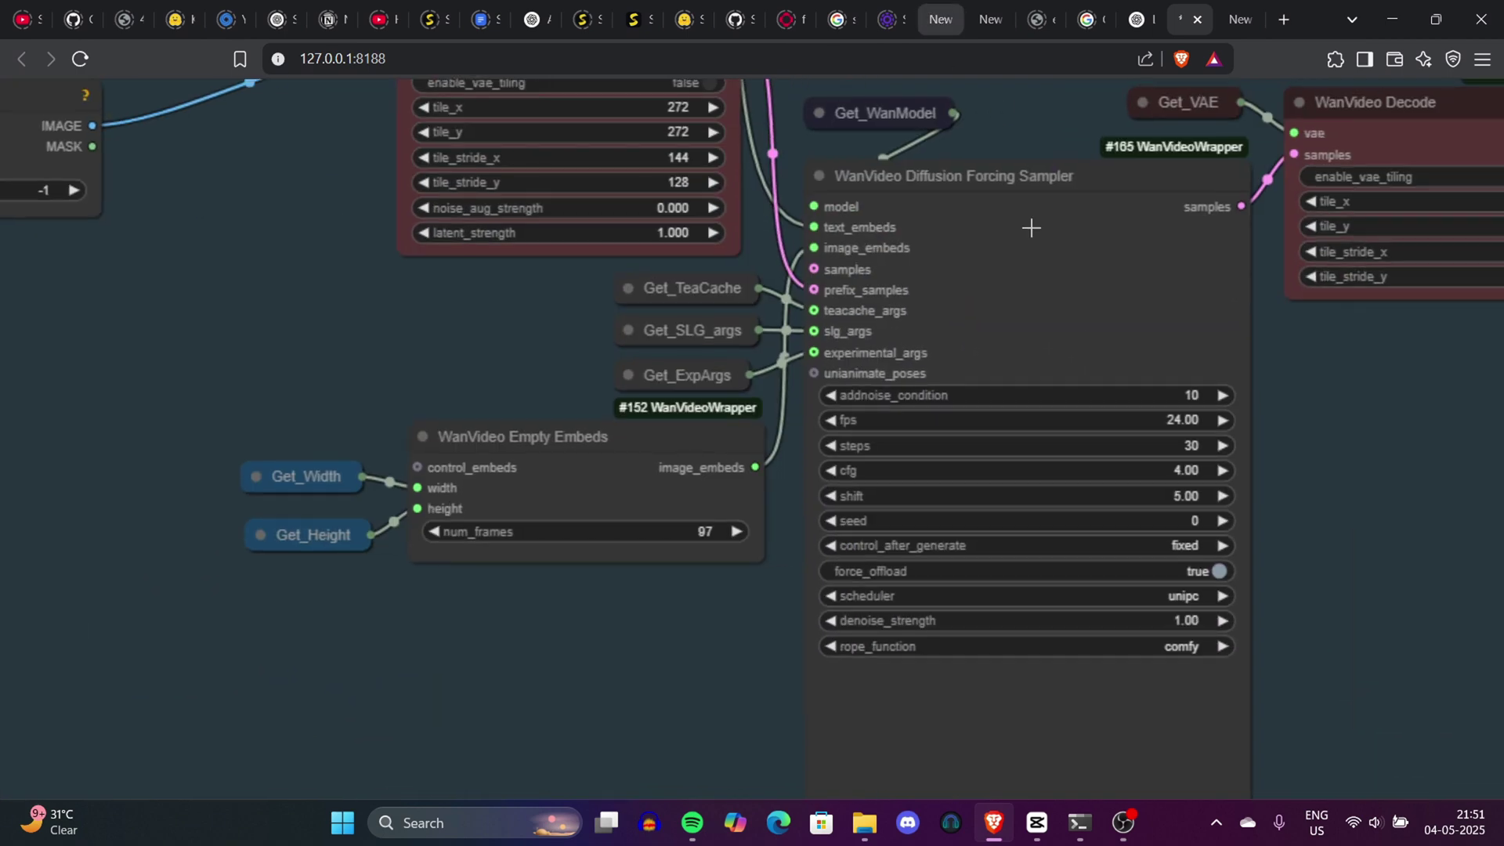
{"action": "left_click_drag", "start_coordinate": [1299, 410], "coordinate": [842, 390]}
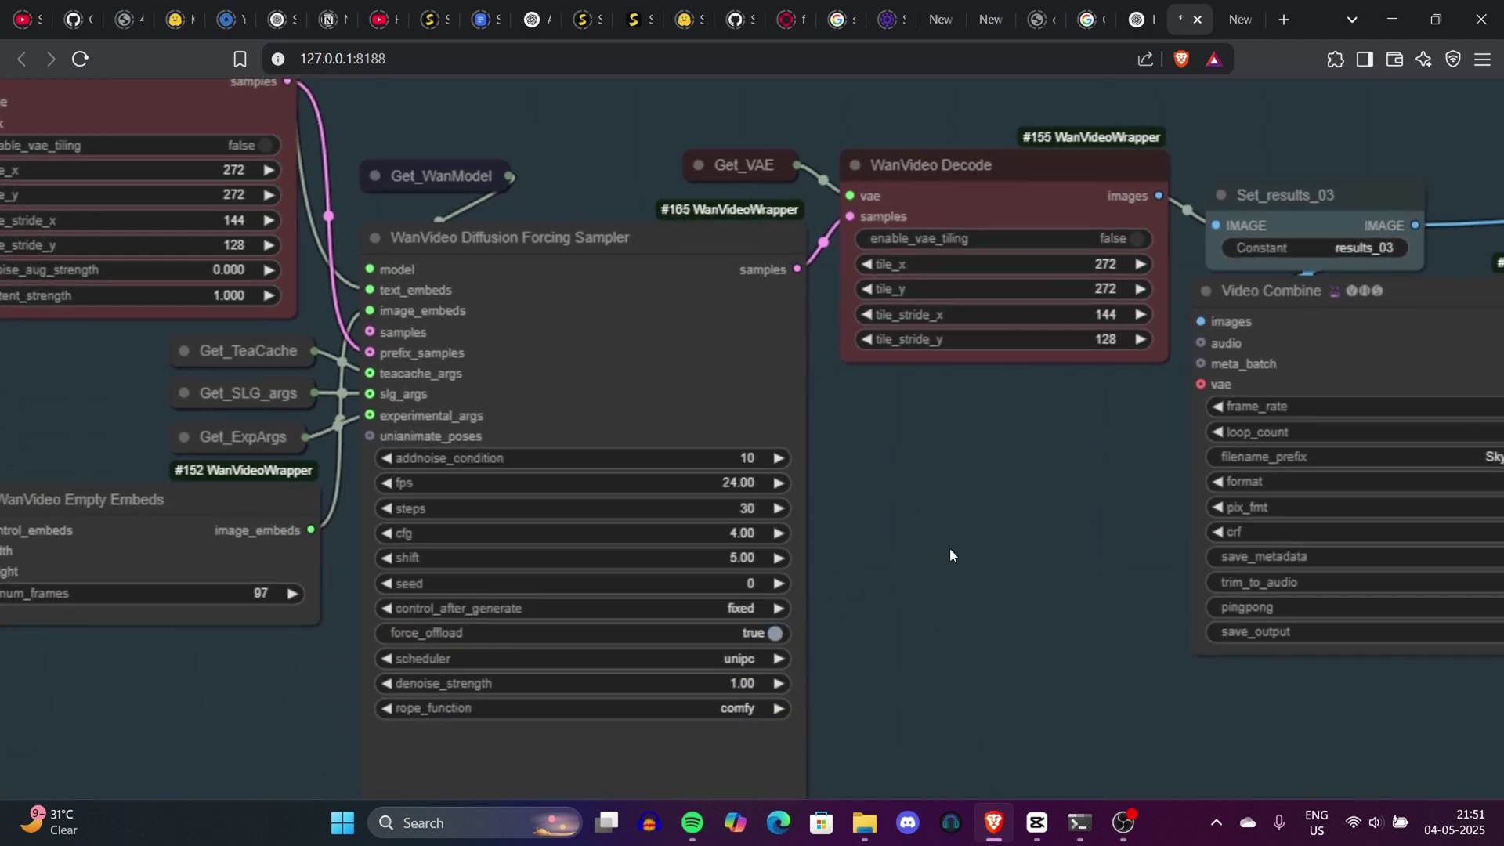
{"action": "left_click_drag", "start_coordinate": [949, 547], "coordinate": [916, 447]}
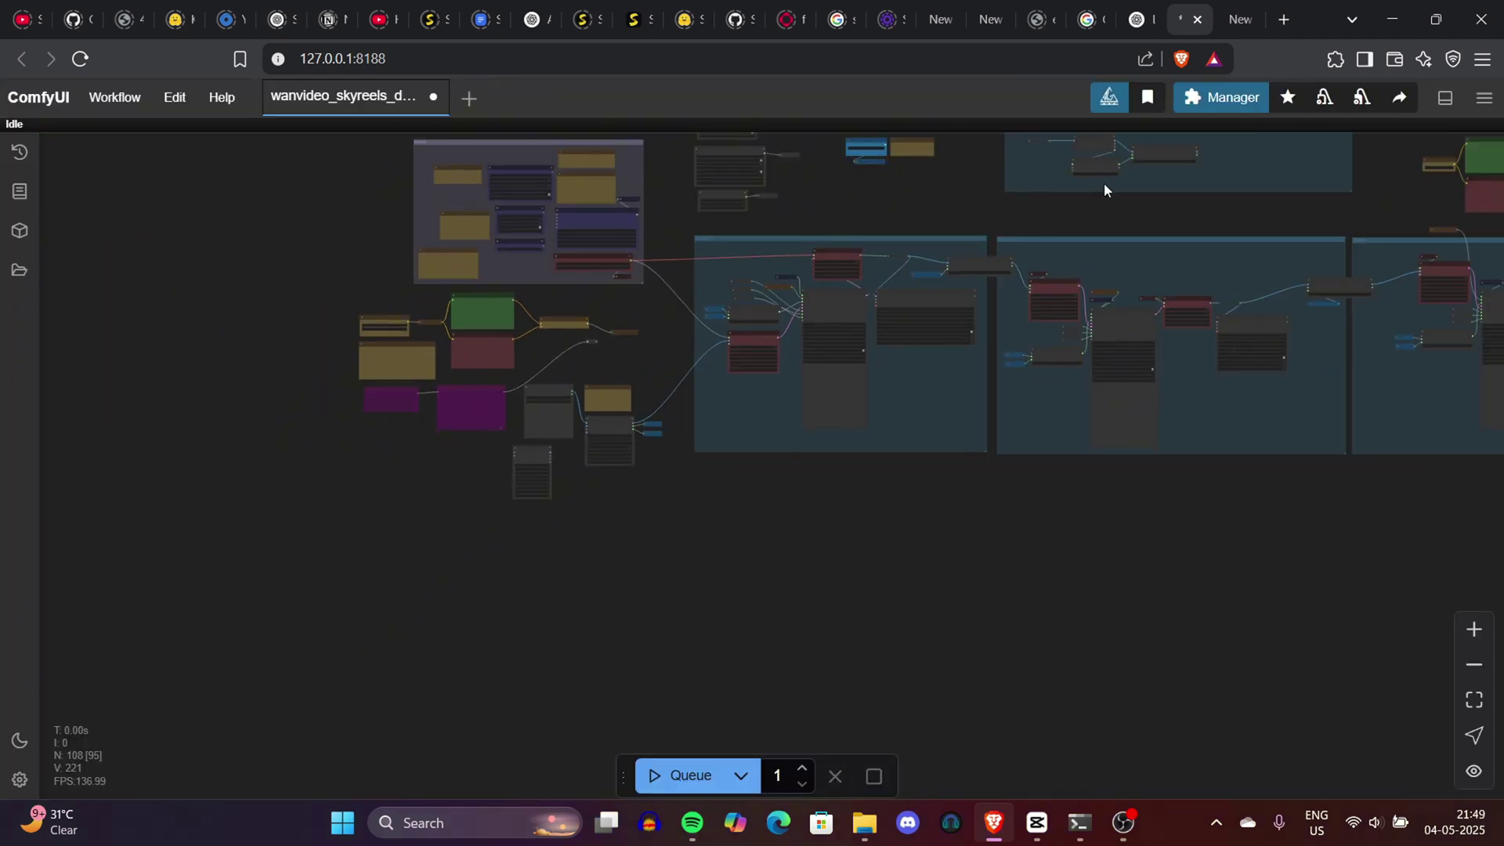
Read the model loading group's notes on Triton, block swapping and the SkyReels V2 model links
{"action": "left_click_drag", "start_coordinate": [1190, 177], "coordinate": [775, 365]}
{"action": "left_click_drag", "start_coordinate": [1167, 449], "coordinate": [1300, 402]}
{"action": "scroll", "coordinate": [524, 482], "scroll_direction": "up", "scroll_amount": 16}
{"action": "left_click_drag", "start_coordinate": [618, 434], "coordinate": [566, 662]}
{"action": "scroll", "coordinate": [474, 320], "scroll_direction": "up", "scroll_amount": 6}
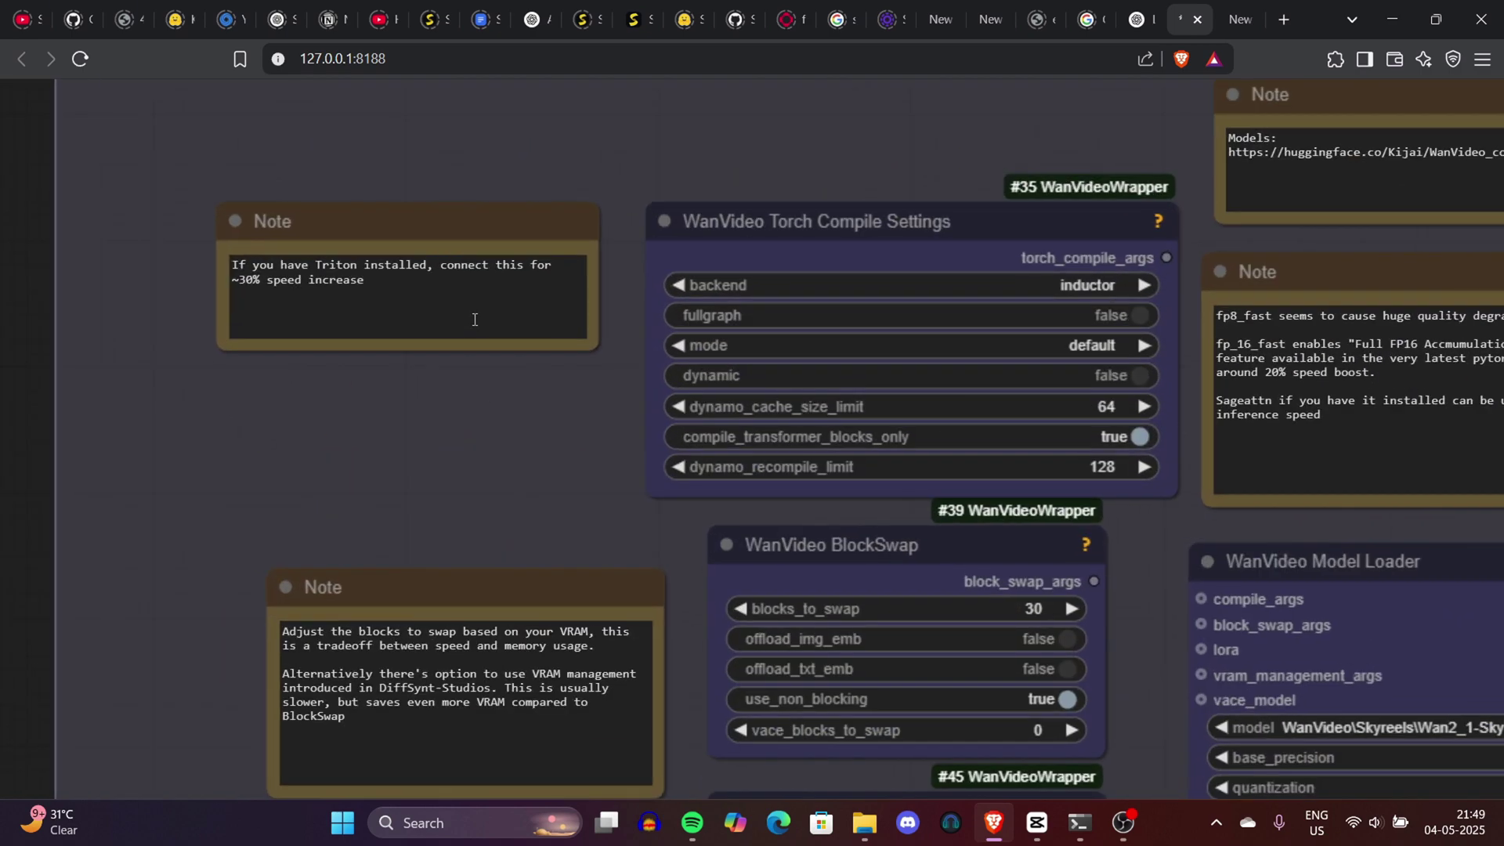
{"action": "left_click_drag", "start_coordinate": [493, 423], "coordinate": [636, 6]}
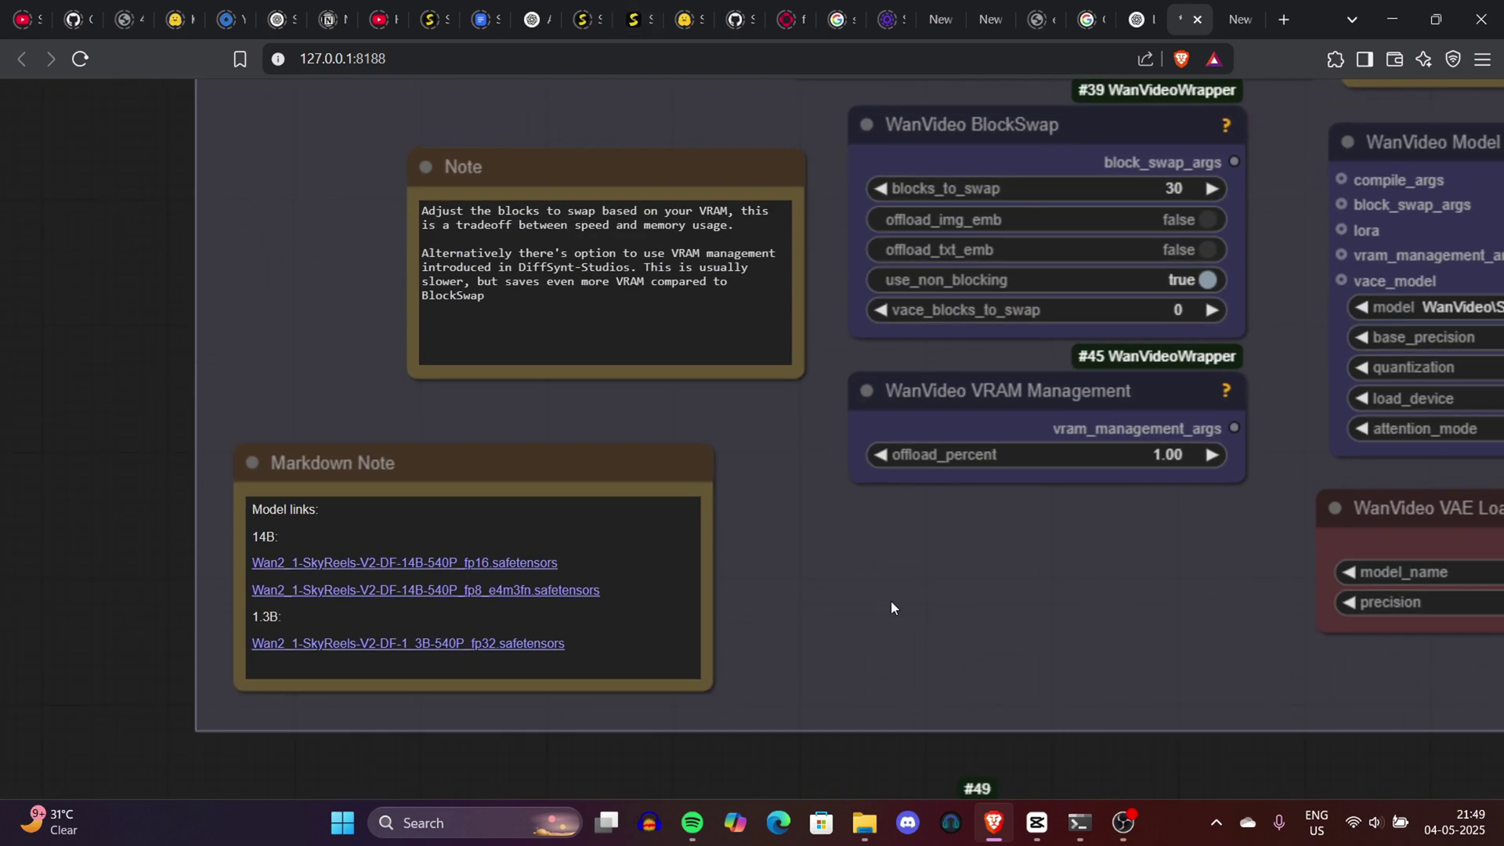
Examine the WanVideo Torch Compile Settings and the BlockSwap node's blocks_to_swap value
{"action": "left_click_drag", "start_coordinate": [856, 616], "coordinate": [610, 820]}
{"action": "left_click_drag", "start_coordinate": [1037, 313], "coordinate": [994, 329]}
{"action": "left_click_drag", "start_coordinate": [987, 314], "coordinate": [885, 540]}
{"action": "scroll", "coordinate": [740, 281], "scroll_direction": "up", "scroll_amount": 5}
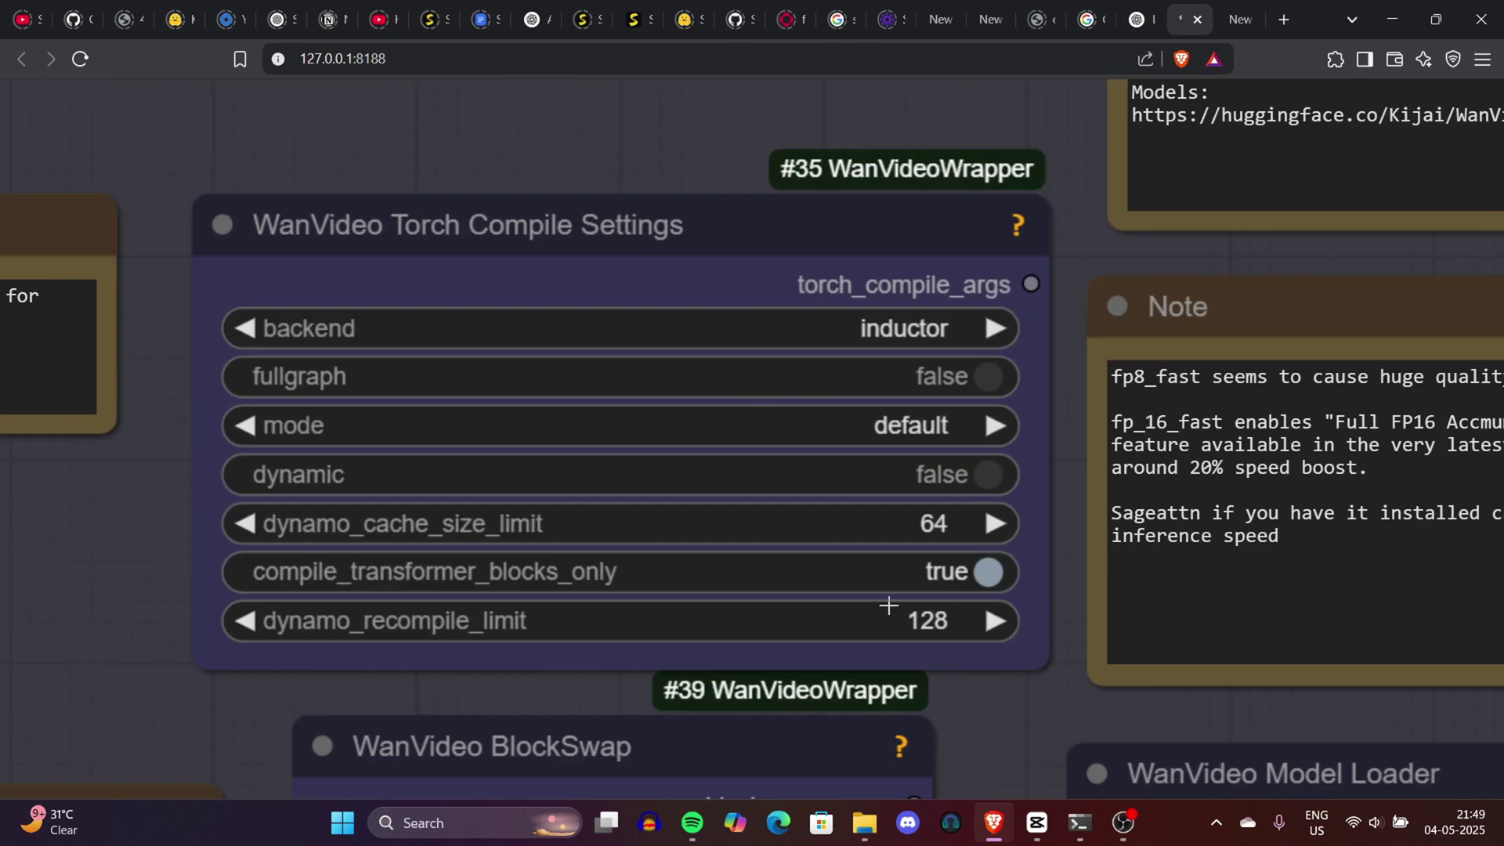
{"action": "left_click_drag", "start_coordinate": [1022, 735], "coordinate": [965, 233]}
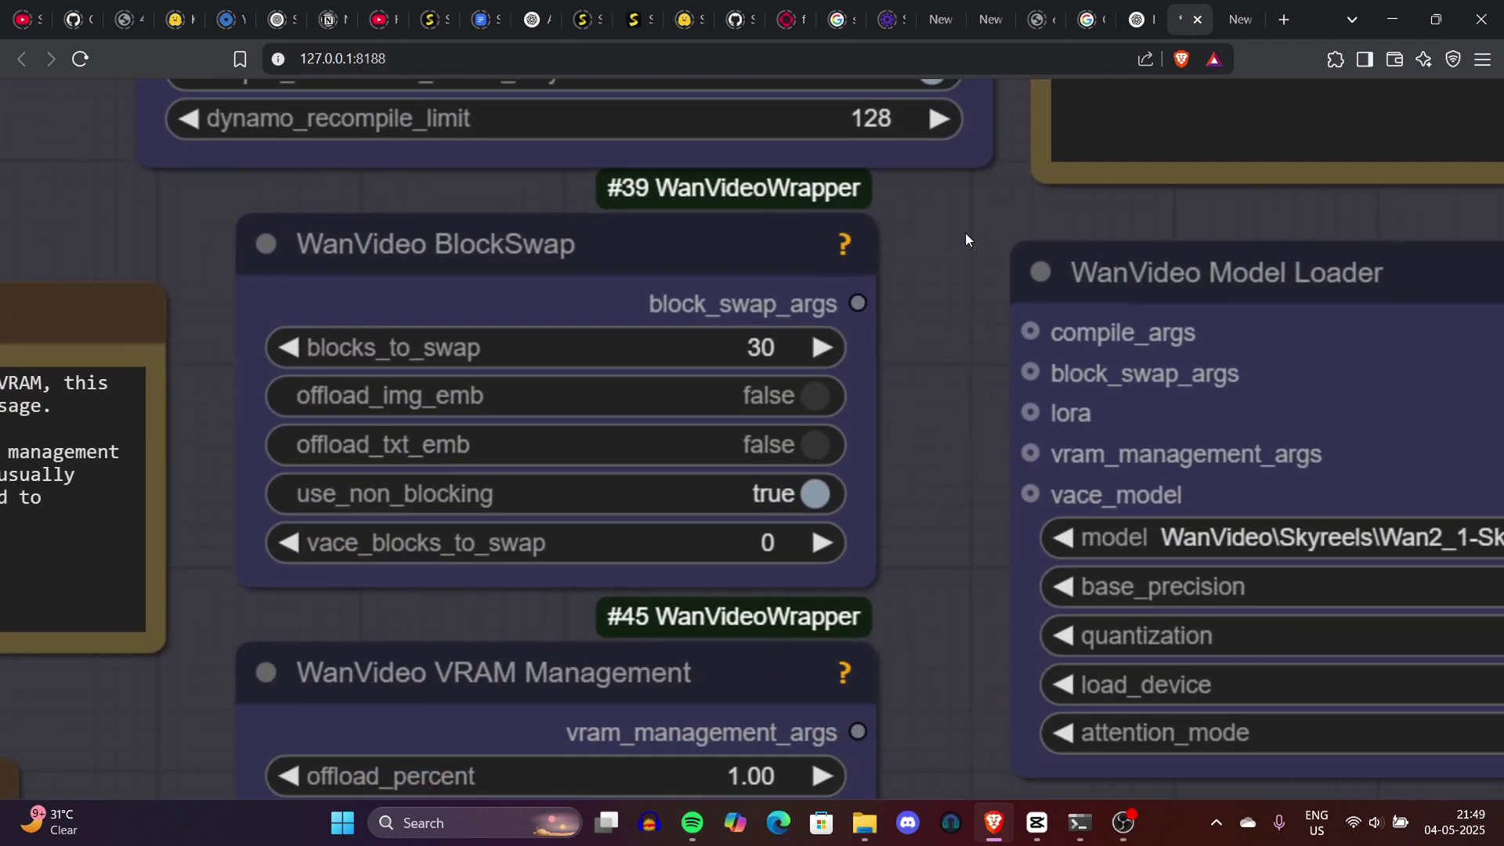
{"action": "left_click", "coordinate": [764, 346]}
{"action": "left_click", "coordinate": [885, 409]}
Examine the WanVideo Model Loader's model, precision, quantization, load device and attention mode settings
{"action": "left_click_drag", "start_coordinate": [891, 414], "coordinate": [891, 134]}
{"action": "left_click_drag", "start_coordinate": [890, 265], "coordinate": [501, 506]}
{"action": "left_click_drag", "start_coordinate": [1114, 178], "coordinate": [749, 144]}
{"action": "scroll", "coordinate": [789, 498], "scroll_direction": "up", "scroll_amount": 4}
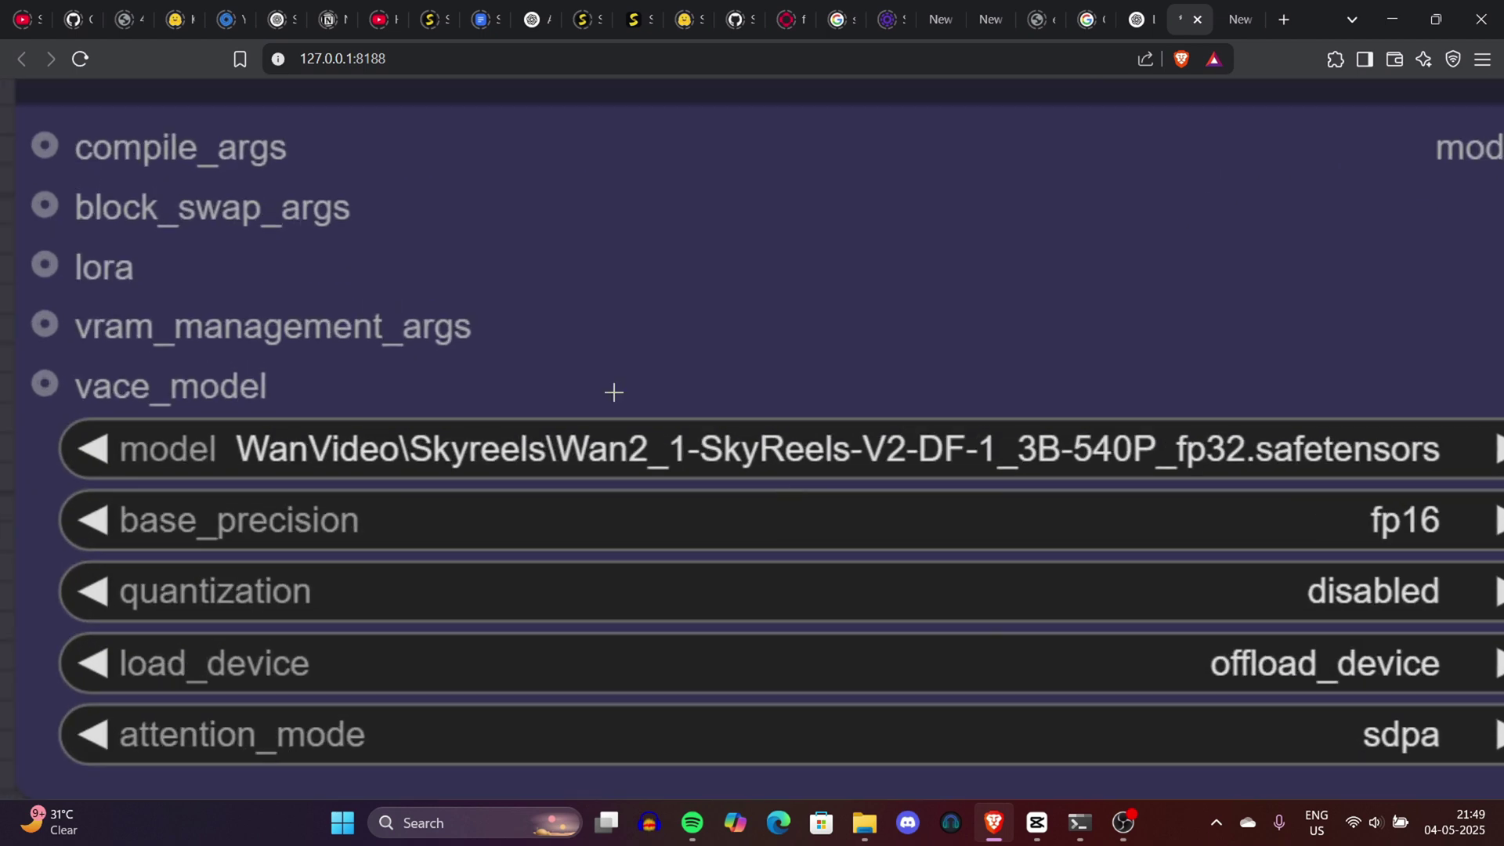
{"action": "scroll", "coordinate": [652, 369], "scroll_direction": "down", "scroll_amount": 7}
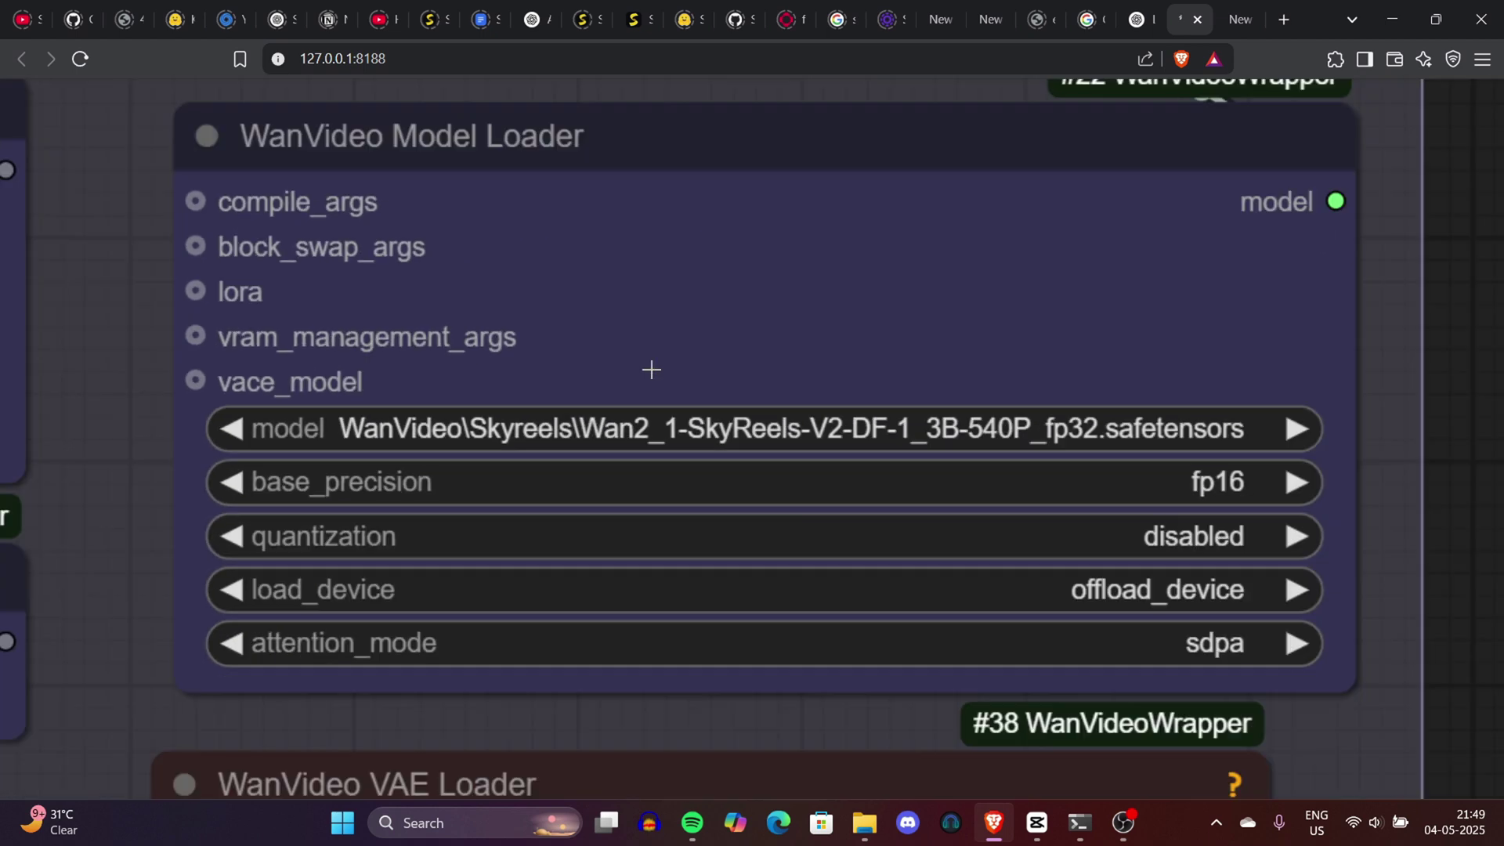
Check the WanVideo VAE Loader settings and nudge the Set_WanModel node slightly to the right
{"action": "left_click_drag", "start_coordinate": [1301, 447], "coordinate": [1335, 188]}
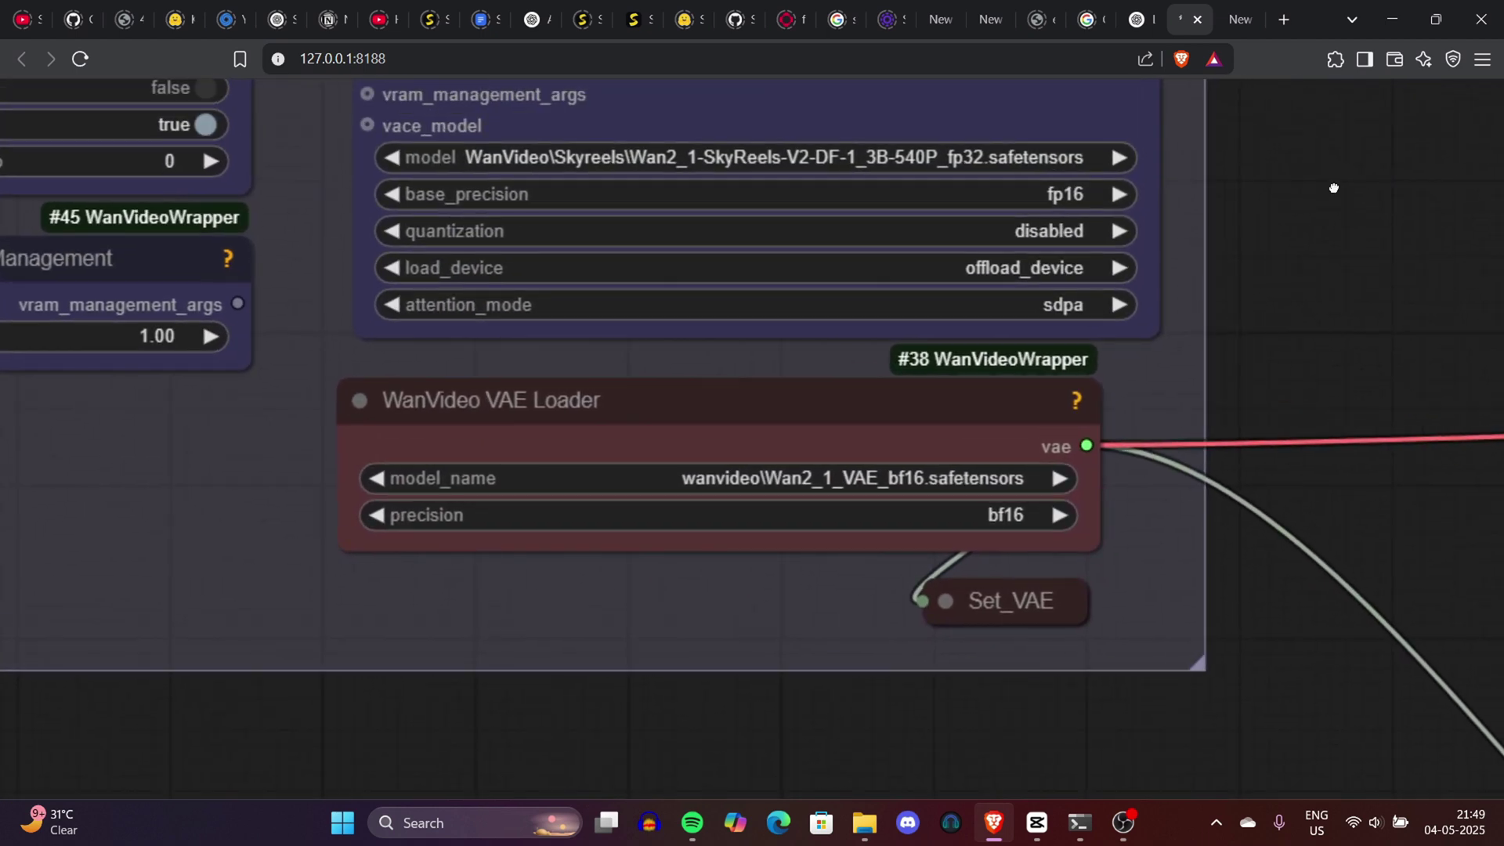
{"action": "left_click_drag", "start_coordinate": [1246, 283], "coordinate": [1223, 623]}
{"action": "left_click_drag", "start_coordinate": [966, 196], "coordinate": [1035, 198]}
Review the TeaCache, Experimental Args and SLG settings and their Set nodes, and follow the VAE output toward Sampler 1
{"action": "scroll", "coordinate": [1274, 344], "scroll_direction": "down", "scroll_amount": 6}
{"action": "left_click_drag", "start_coordinate": [1274, 343], "coordinate": [927, 528]}
{"action": "scroll", "coordinate": [1455, 202], "scroll_direction": "up", "scroll_amount": 7}
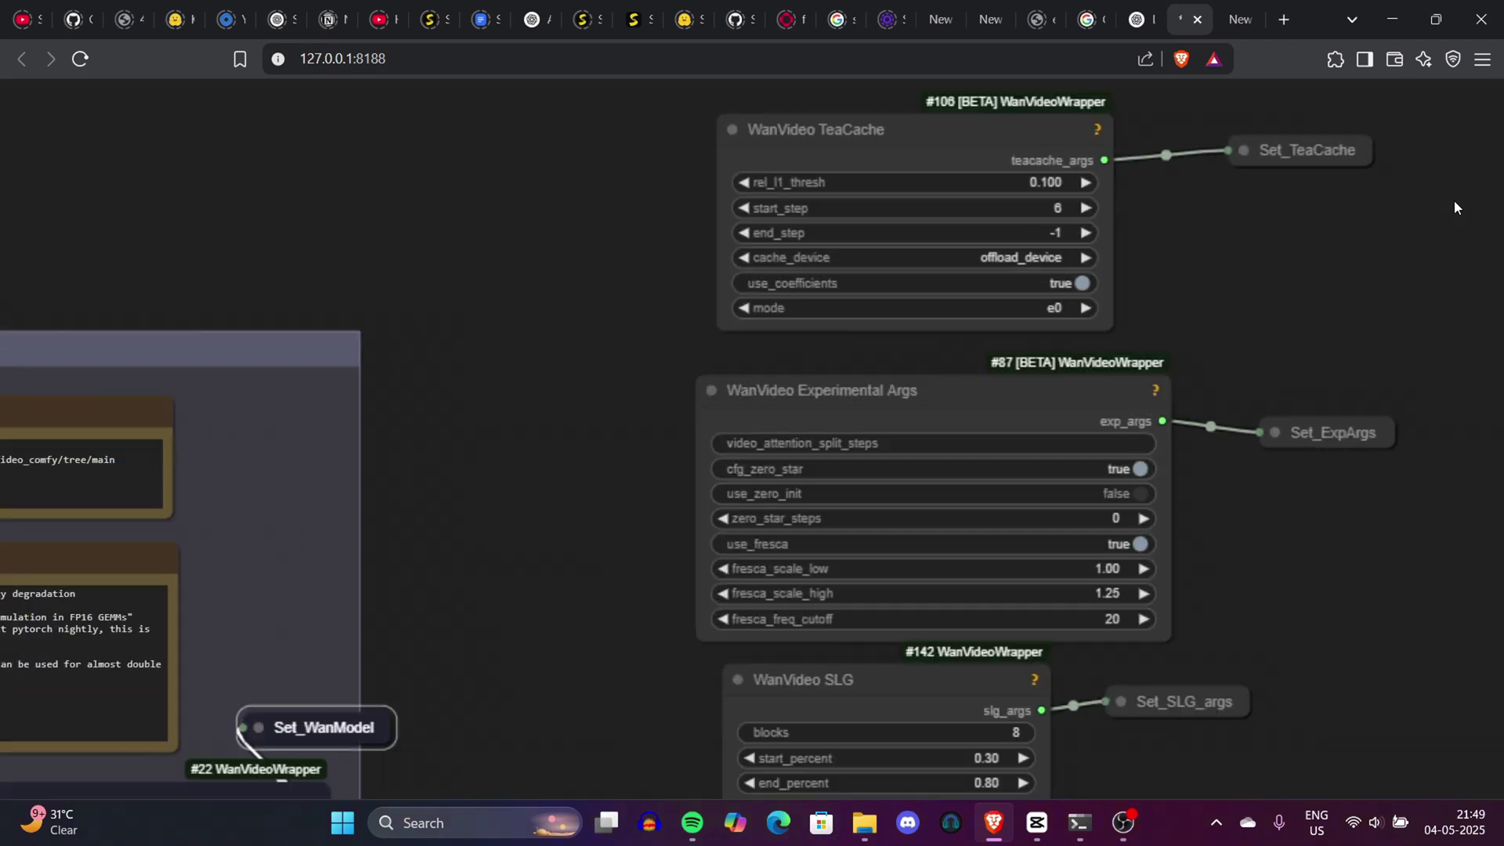
{"action": "scroll", "coordinate": [1451, 200], "scroll_direction": "up", "scroll_amount": 2}
{"action": "scroll", "coordinate": [1407, 246], "scroll_direction": "up", "scroll_amount": 1}
{"action": "left_click_drag", "start_coordinate": [1406, 246], "coordinate": [1422, 233]}
{"action": "left_click_drag", "start_coordinate": [1186, 402], "coordinate": [1190, 132]}
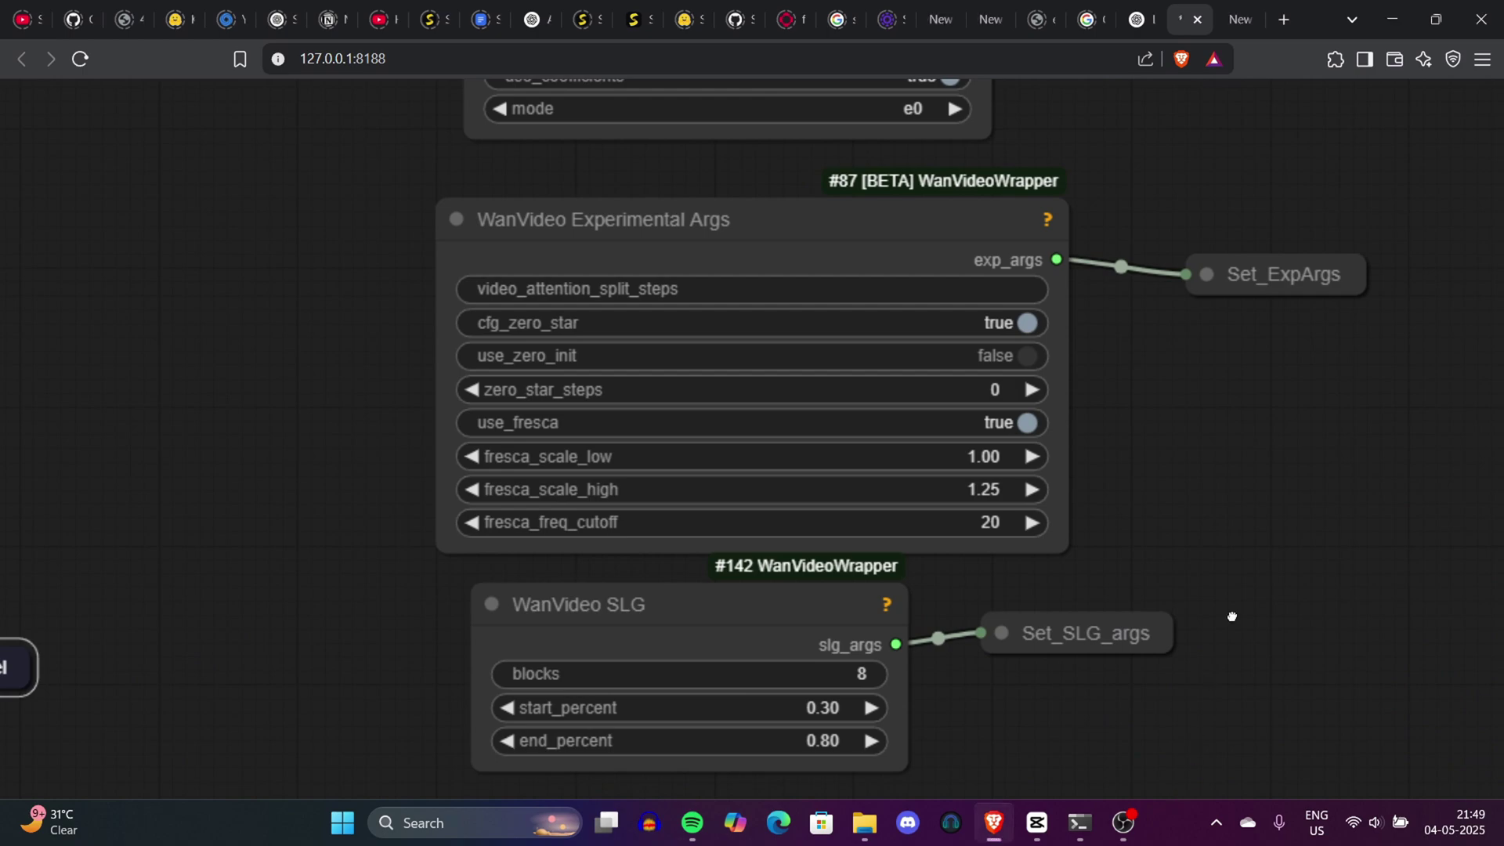
{"action": "left_click_drag", "start_coordinate": [1233, 614], "coordinate": [1403, 249]}
{"action": "left_click_drag", "start_coordinate": [1165, 480], "coordinate": [1368, 102]}
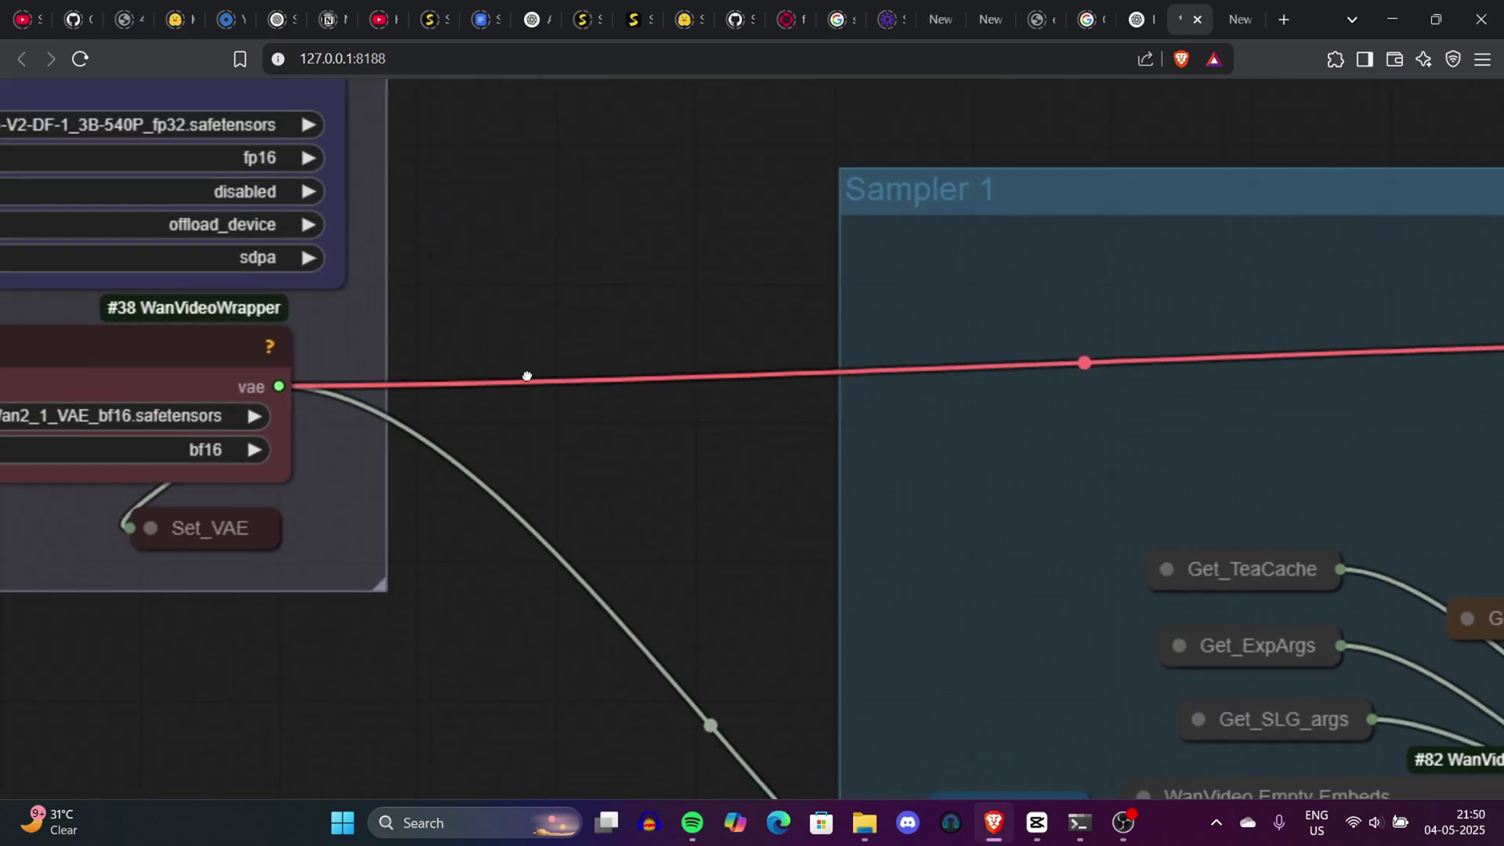